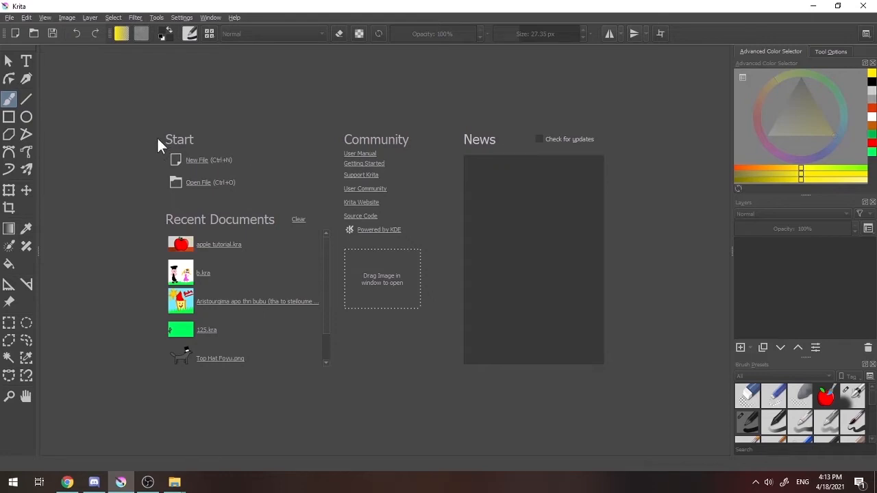
Step: Create a custom document 800 × 500 pixels at 300 ppi in RGB/Alpha
left_click(195, 161)
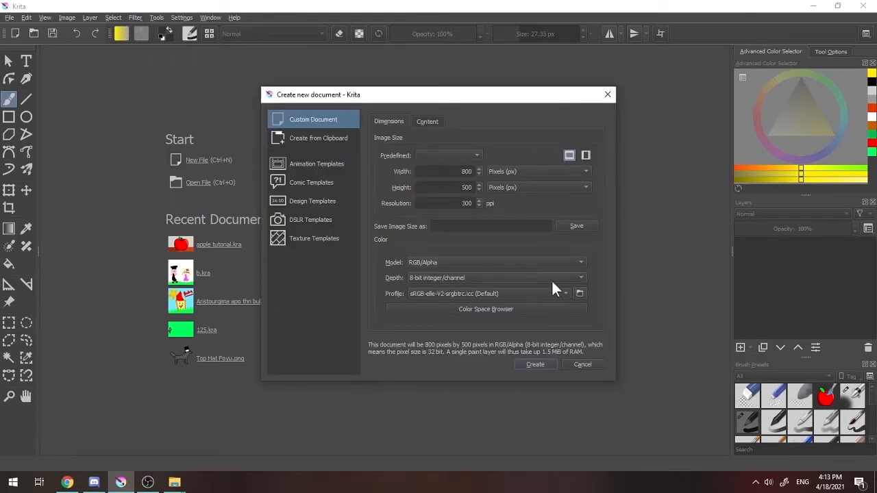
left_click_drag(461, 171, 479, 169)
left_click(535, 364)
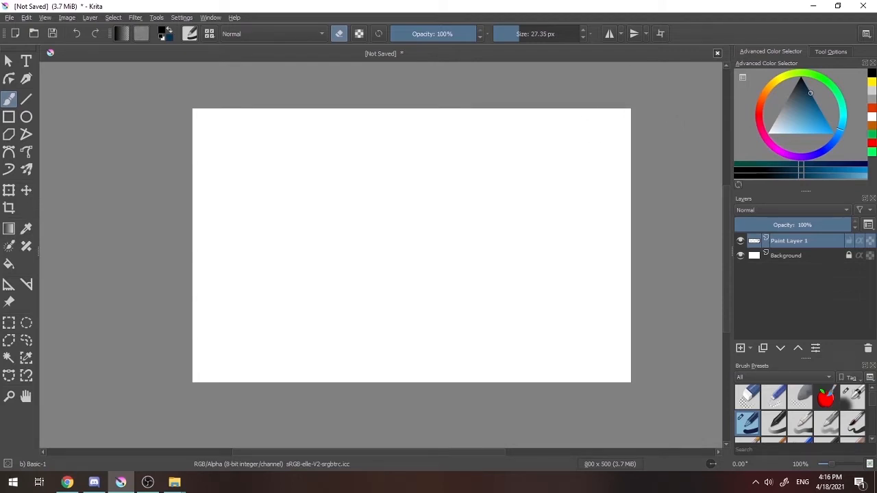
Step: Load the Default workspace and resize the dockers to enlarge the layer list and the color selector
left_click(211, 17)
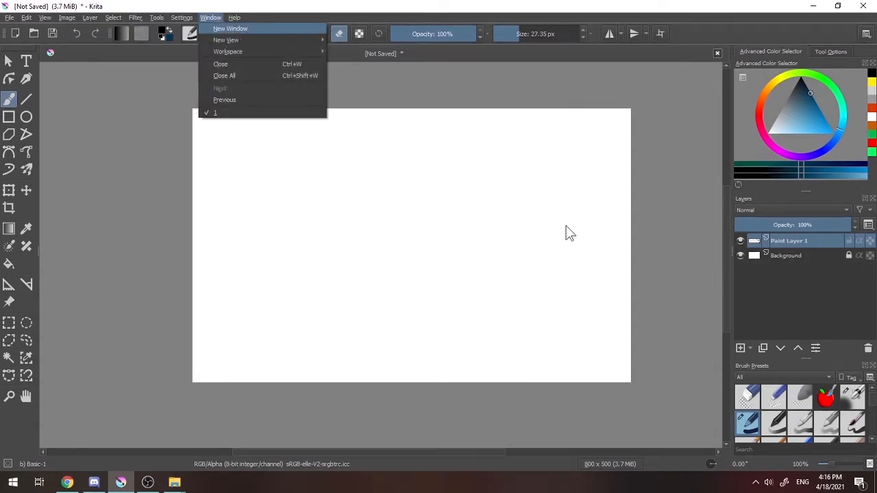
mouse_move(286, 52)
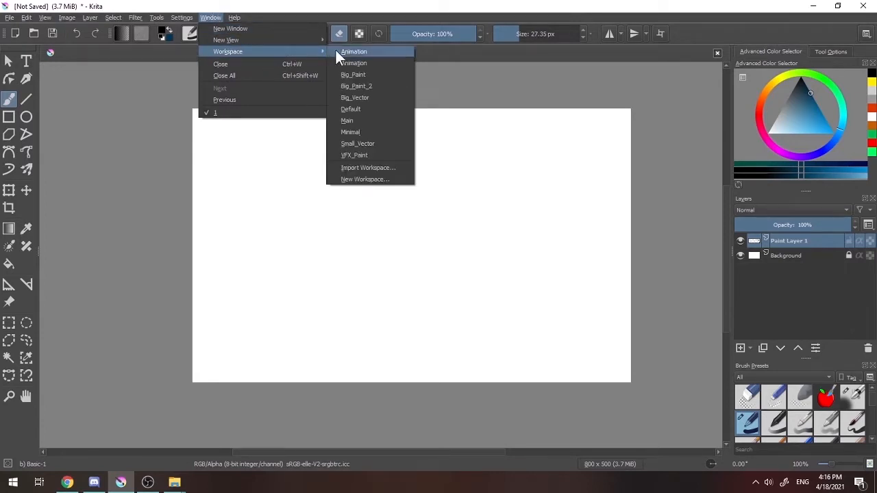
left_click(357, 109)
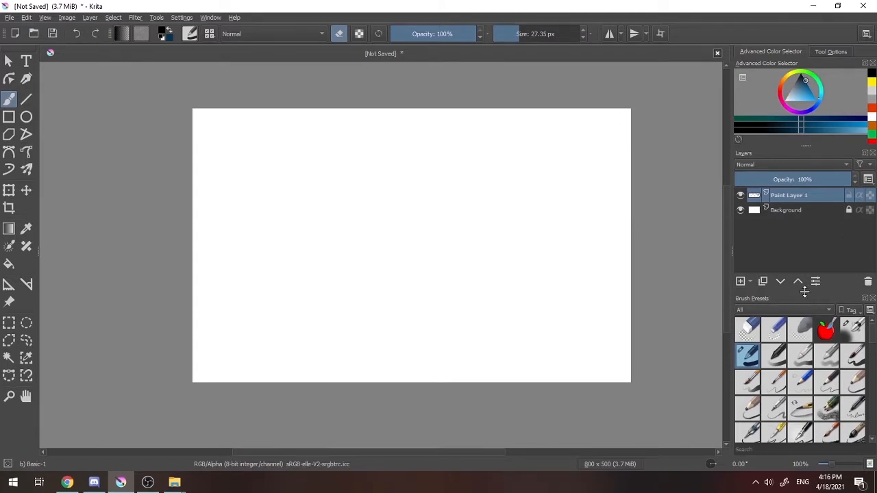
left_click_drag(803, 293, 776, 360)
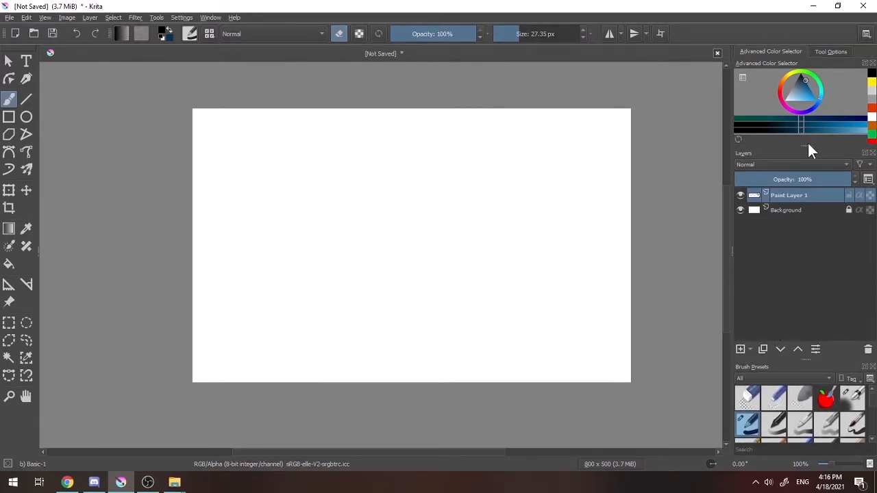
left_click_drag(805, 144, 794, 194)
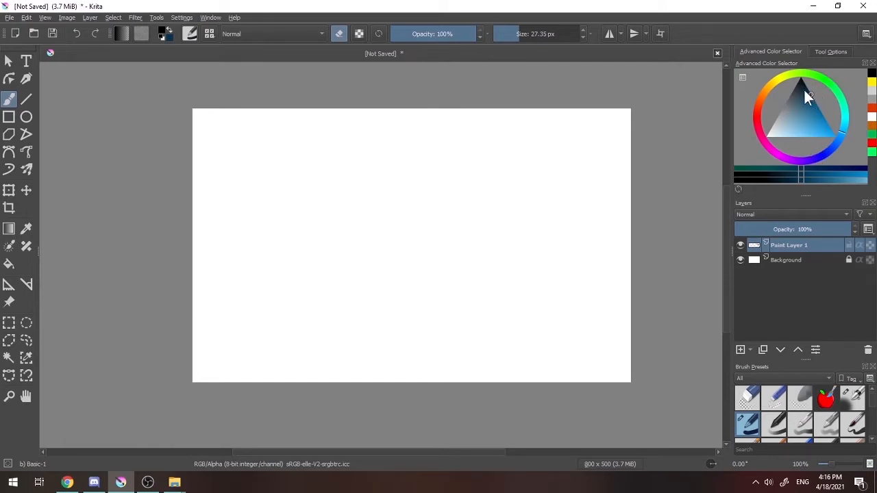
Step: Set the painting color to black and replace Paint Layer 1 with a new vector layer
mouse_move(804, 89)
left_mouse_down()
mouse_move(801, 65)
mouse_move(801, 75)
left_mouse_up()
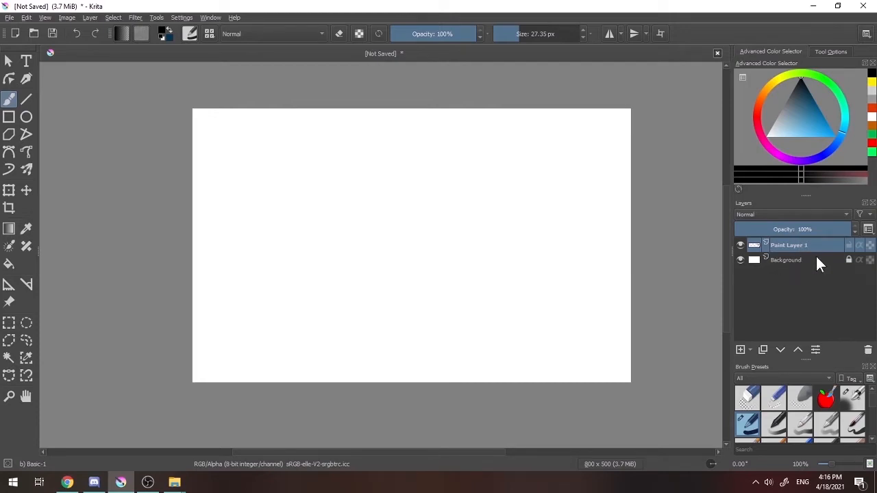
key("shift+Delete")
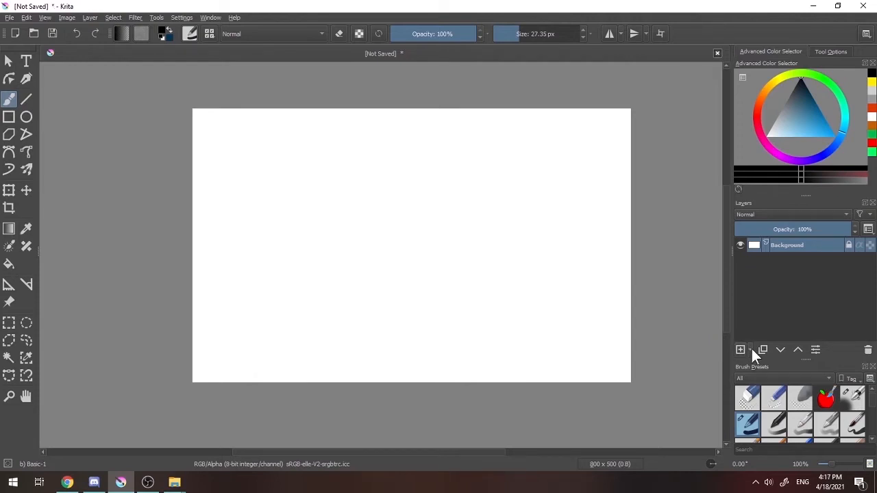
left_click(750, 349)
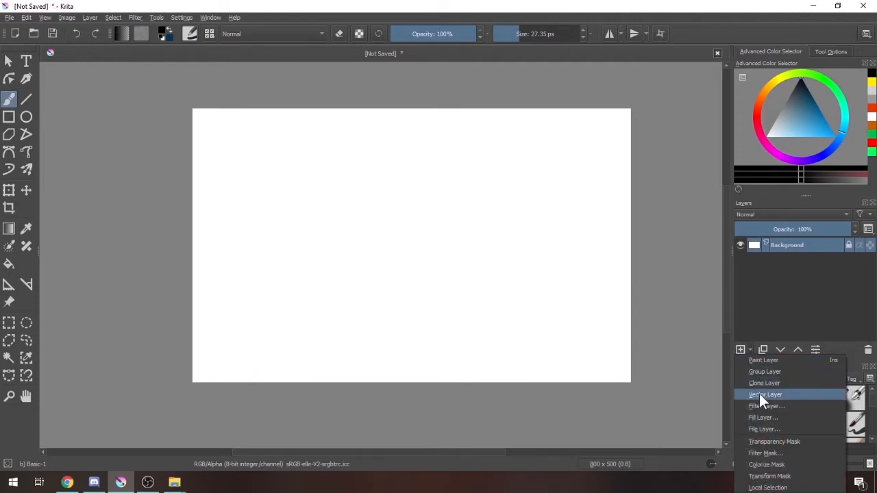
left_click(759, 394)
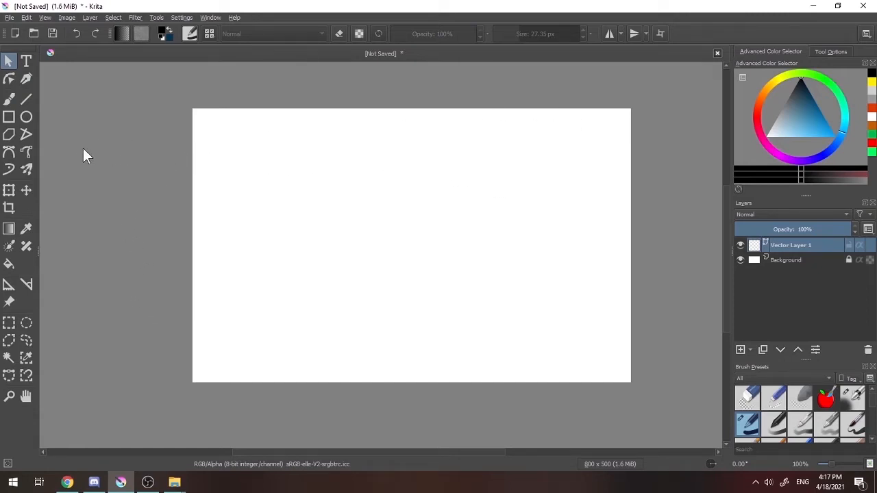
Step: Draw trial curves on the vector layer with the Freehand Path tool and undo the last one
left_click(26, 152)
mouse_move(230, 288)
left_mouse_down()
mouse_move(251, 241)
mouse_move(279, 235)
mouse_move(372, 271)
mouse_move(359, 192)
left_mouse_up()
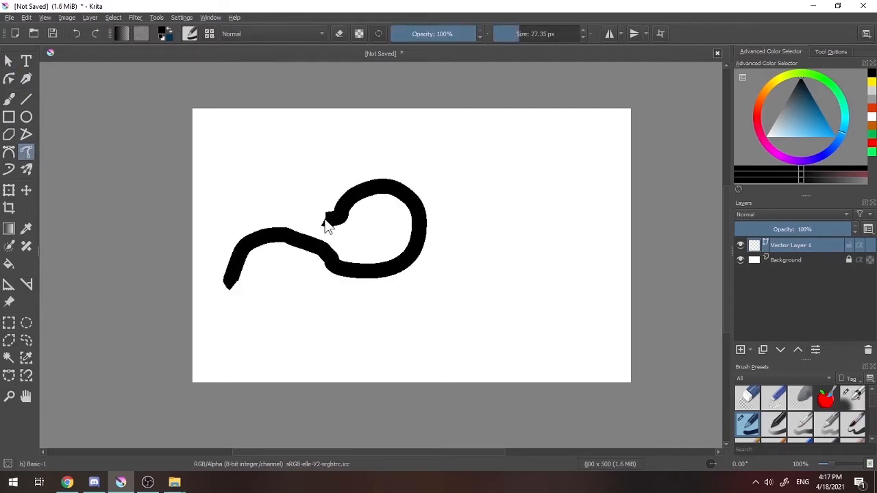
mouse_move(327, 228)
left_mouse_down()
mouse_move(302, 228)
mouse_move(309, 244)
mouse_move(353, 260)
mouse_move(399, 248)
mouse_move(358, 258)
mouse_move(250, 196)
left_mouse_up()
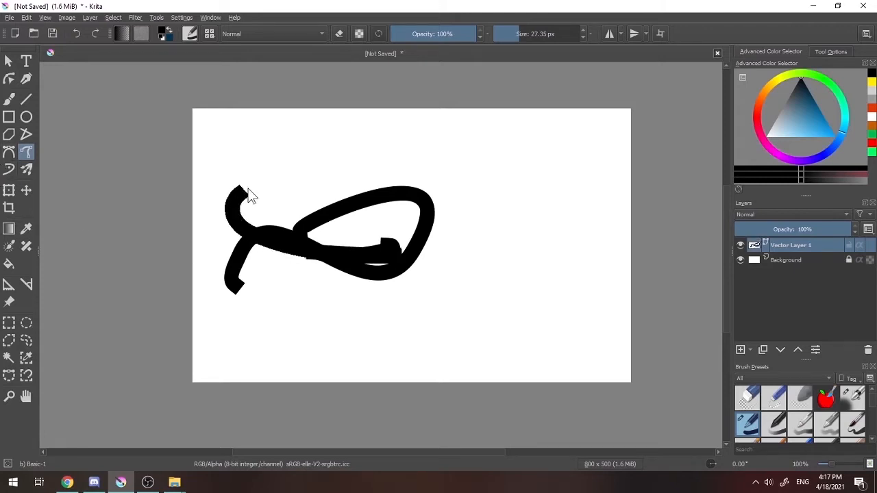
key("ctrl+z")
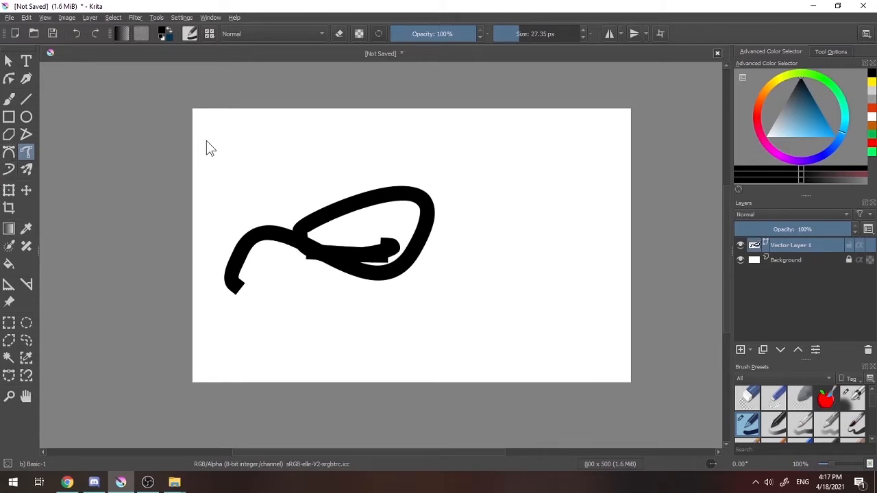
Step: Try bending the trial curve's upper segment outward with the Edit Shapes tool and undo it together with the curve
left_click(26, 79)
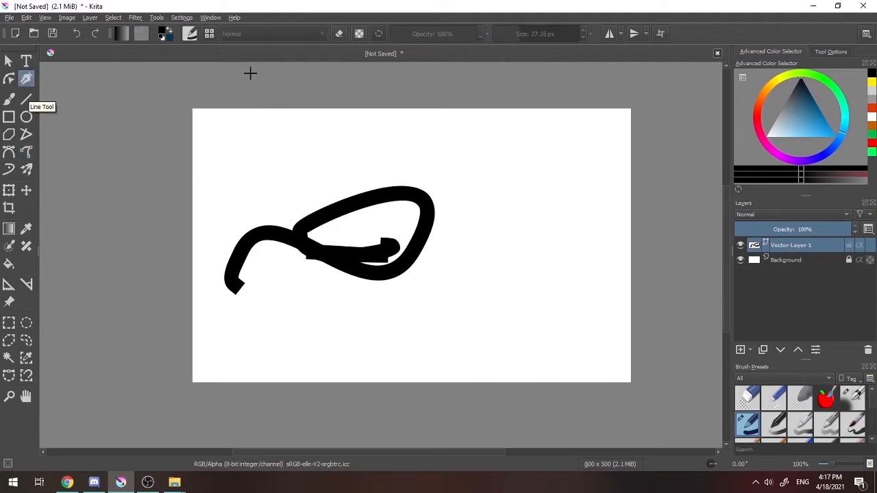
left_click(9, 78)
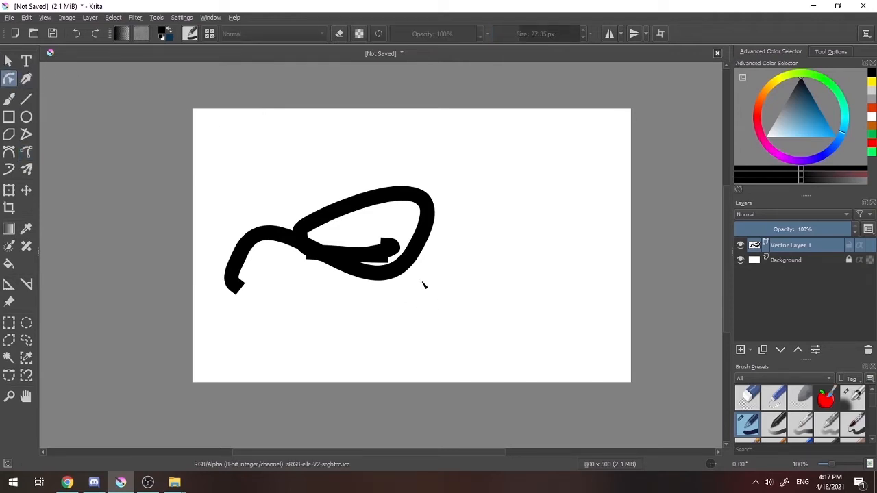
mouse_move(356, 195)
left_mouse_down()
mouse_move(336, 166)
mouse_move(367, 185)
left_mouse_up()
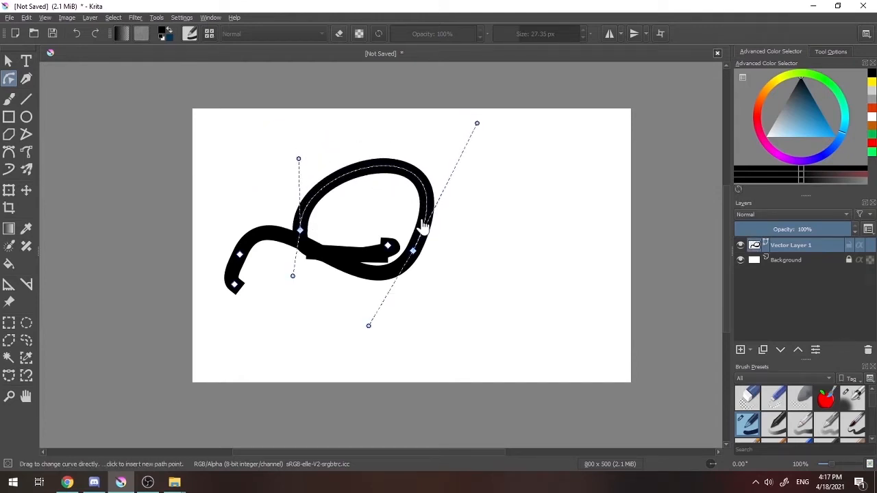
key("ctrl+z")
key("ctrl+z")
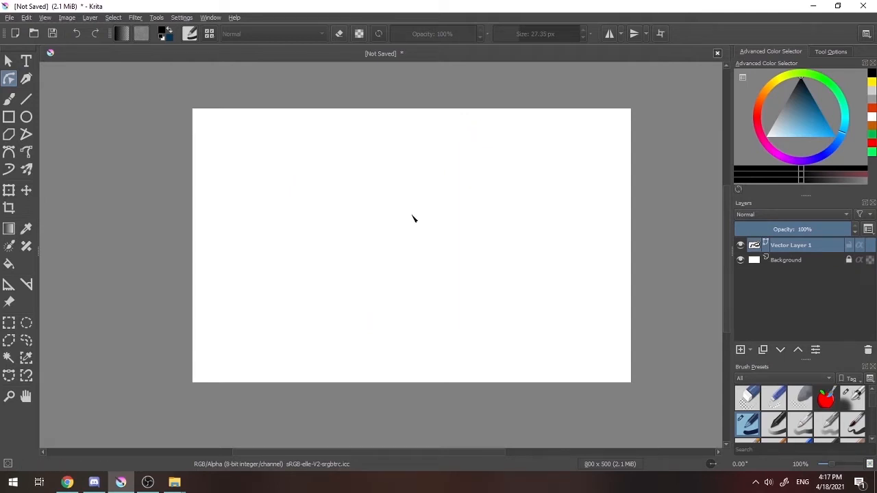
Step: Draw a wavy trial path and a short one with the Freehand Path tool, undoing each
left_click(28, 155)
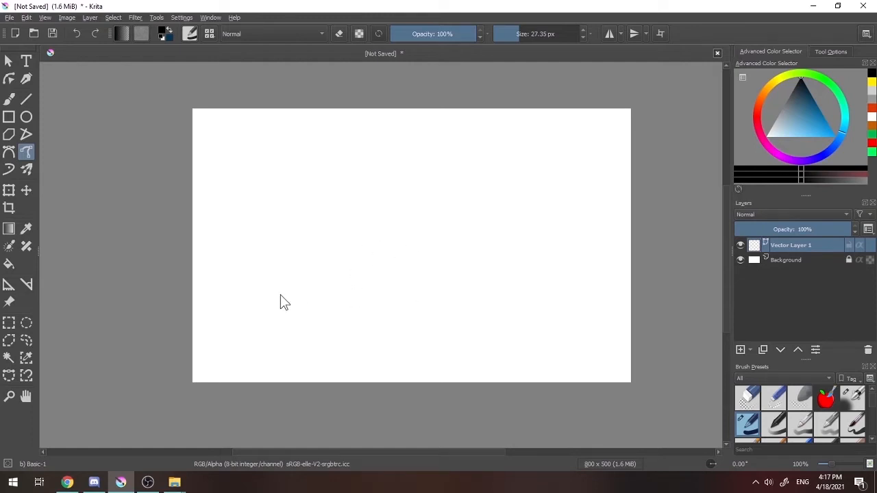
mouse_move(272, 305)
left_mouse_down()
mouse_move(280, 258)
mouse_move(326, 248)
mouse_move(361, 256)
mouse_move(367, 223)
mouse_move(351, 213)
mouse_move(364, 191)
mouse_move(398, 193)
mouse_move(406, 217)
mouse_move(432, 221)
left_mouse_up()
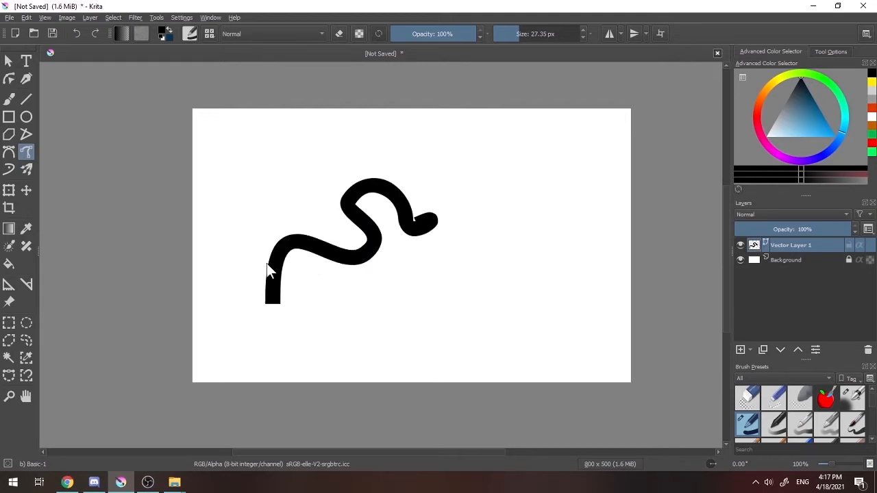
key("ctrl+z")
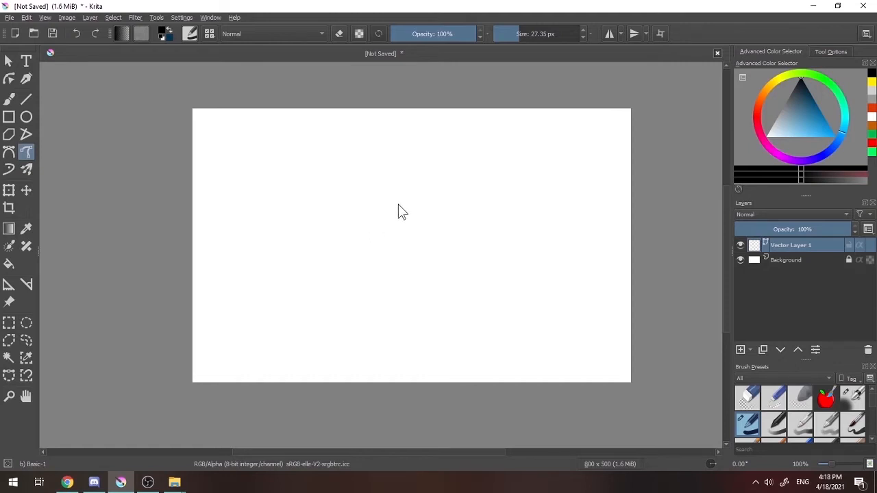
left_click_drag(395, 218, 327, 205)
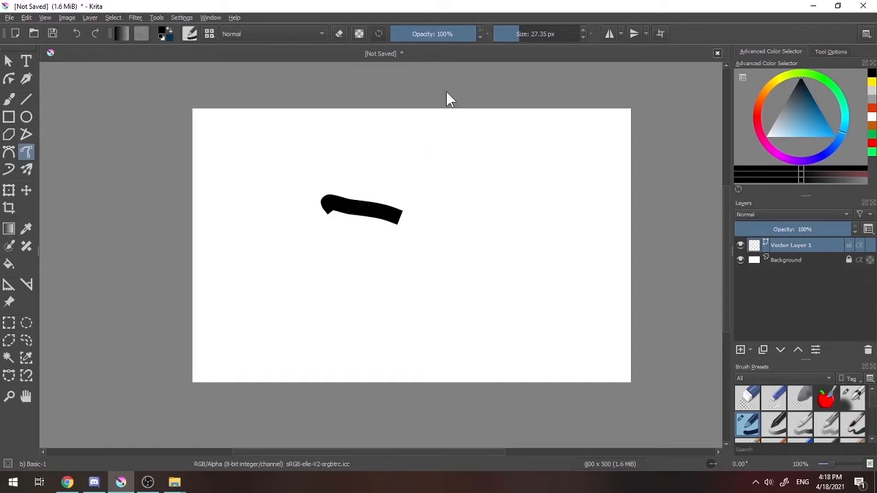
key("ctrl+z")
Step: Try a short freehand path at a brush size of 3.65 px and undo it
mouse_move(509, 33)
left_mouse_down()
mouse_move(523, 34)
mouse_move(487, 111)
mouse_move(502, 33)
mouse_move(512, 36)
mouse_move(497, 42)
left_mouse_up()
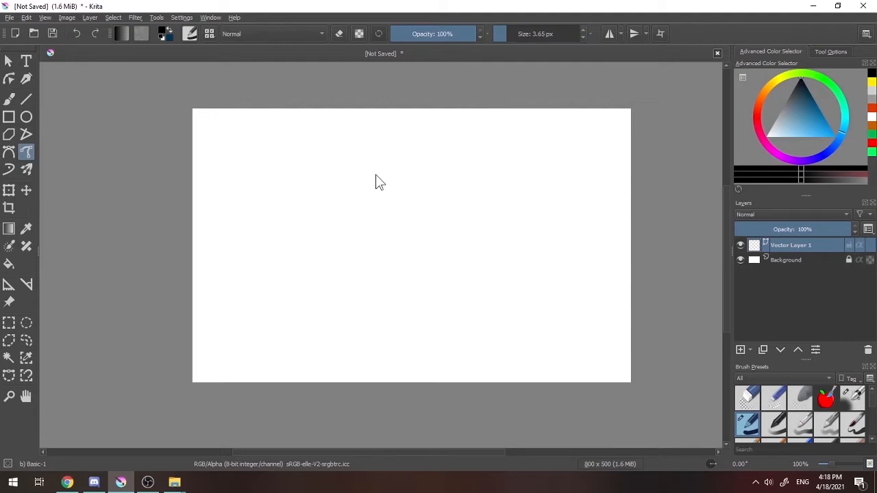
left_click_drag(376, 172, 324, 163)
key("ctrl+z")
Step: Set the brush size to 10.36 px and draw an apple outline in one freehand path across the canvas center
left_click_drag(506, 41, 511, 35)
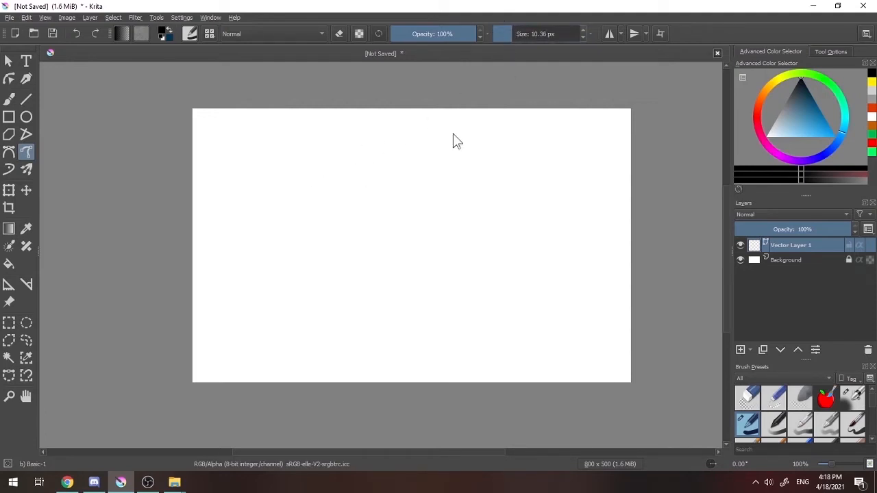
mouse_move(389, 166)
left_mouse_down()
mouse_move(338, 146)
mouse_move(304, 172)
mouse_move(283, 226)
mouse_move(284, 291)
mouse_move(308, 319)
mouse_move(333, 326)
mouse_move(359, 312)
mouse_move(413, 327)
mouse_move(459, 312)
mouse_move(489, 236)
mouse_move(455, 176)
mouse_move(420, 162)
mouse_move(387, 176)
left_mouse_up()
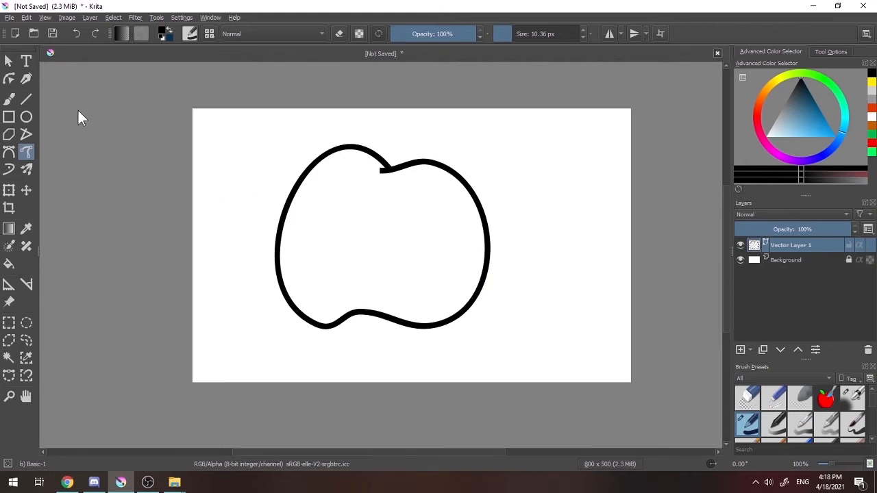
Step: Move the apple outline's bottom-center node down with the Edit Shapes tool and adjust the curve at the lower-left node
left_click(8, 78)
left_click(367, 310)
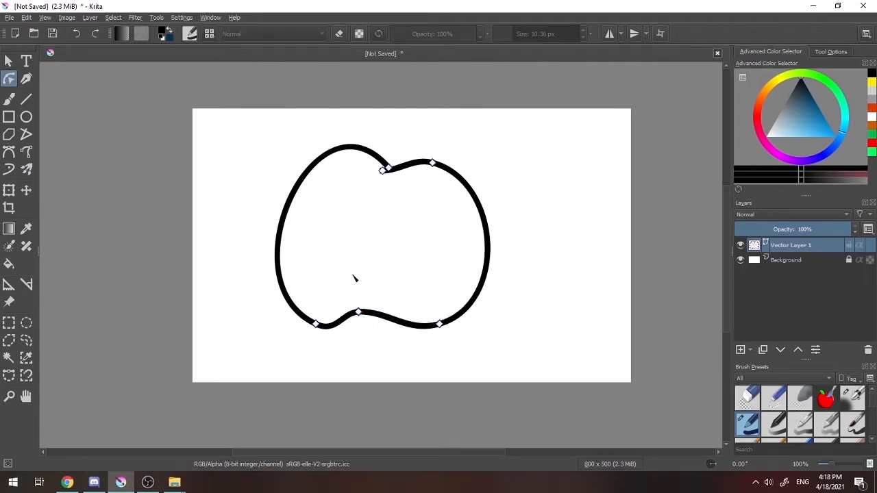
left_click(358, 312)
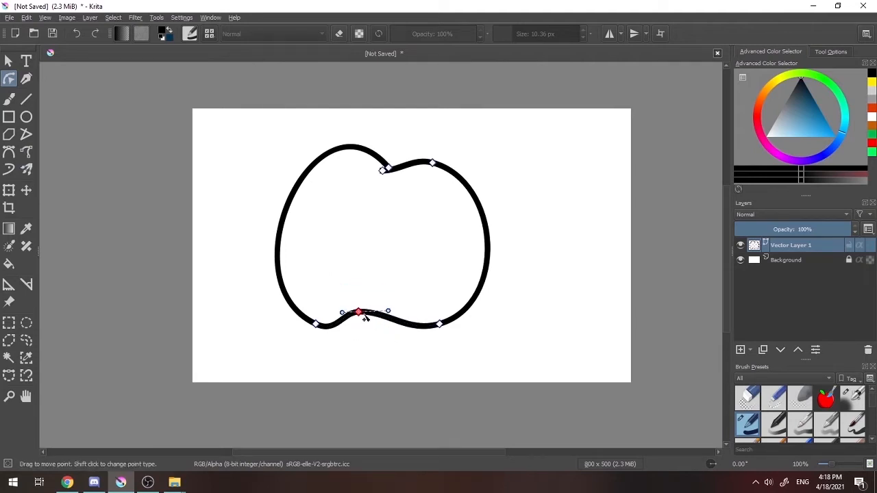
left_click_drag(357, 312, 370, 321)
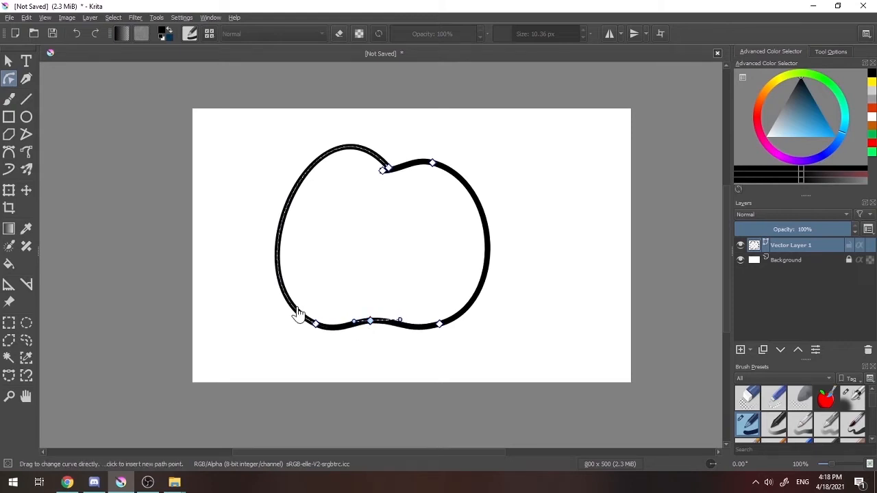
left_click_drag(299, 313, 315, 331)
key("ctrl+z")
left_click(315, 324)
left_click_drag(352, 294, 370, 324)
Step: Reshape the apple's right and left sides into a narrower base and shift the top notch's node slightly left
left_click(439, 323)
left_click_drag(441, 322, 440, 325)
left_click_drag(474, 301, 481, 287)
left_click_drag(388, 167, 378, 169)
mouse_move(286, 294)
left_mouse_down()
mouse_move(295, 255)
mouse_move(283, 279)
left_mouse_up()
left_click(314, 330)
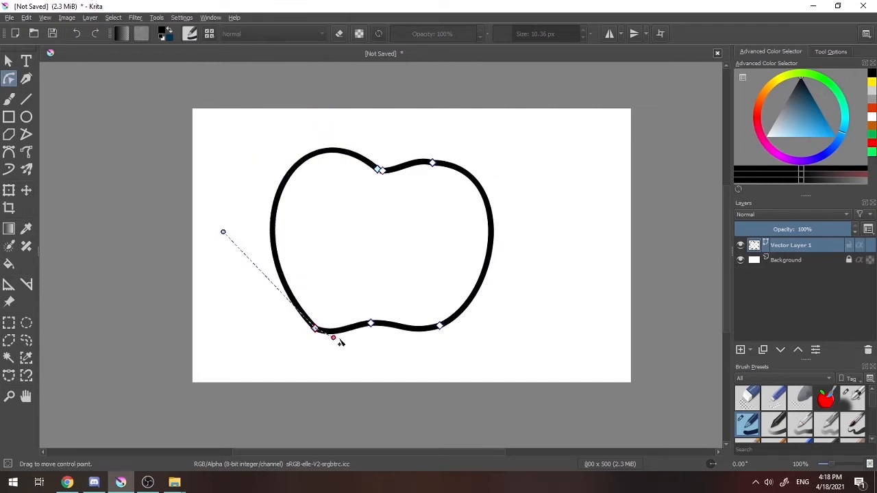
Step: Lower the bottom-center and lower-right nodes and adjust the handles at both lower corners of the apple
left_click_drag(335, 339, 333, 341)
left_click_drag(371, 323, 374, 328)
left_click_drag(439, 325, 438, 331)
left_click_drag(497, 301, 488, 288)
Step: Adjust the curve handles of the apple's upper-right node and flatten the top of the left lobe
left_click(432, 163)
left_click_drag(528, 158, 525, 161)
left_click_drag(415, 160, 413, 162)
left_click_drag(298, 163, 301, 170)
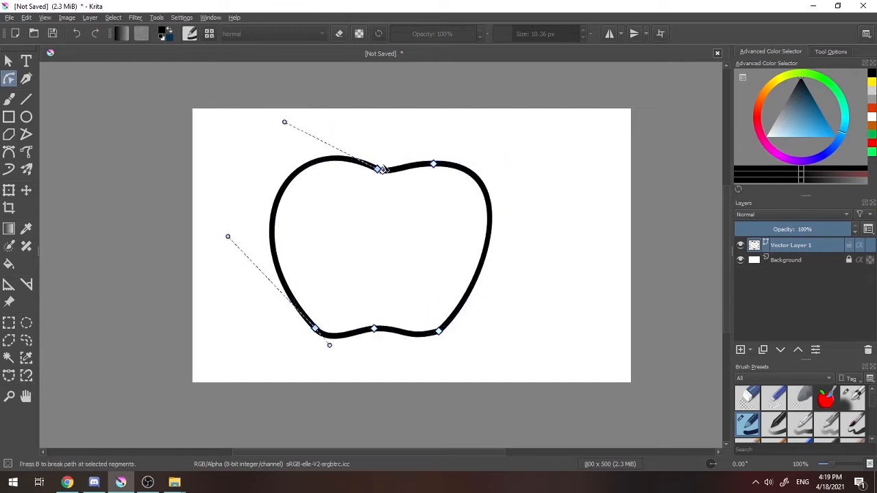
left_click(410, 166)
left_click_drag(525, 161, 503, 163)
Step: Move the loose end node onto the top notch's other node and adjust the curve of the apple's right side
left_click(8, 61)
left_click(9, 78)
left_click_drag(382, 171, 376, 170)
left_click_drag(479, 199, 488, 199)
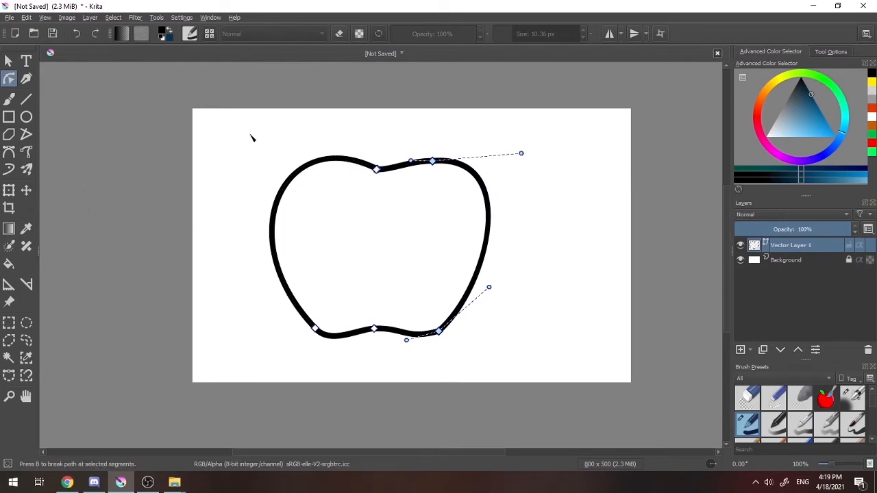
Step: Select the whole apple shape and enlarge it from its lower-right corner down to the canvas's bottom edge
left_click(9, 62)
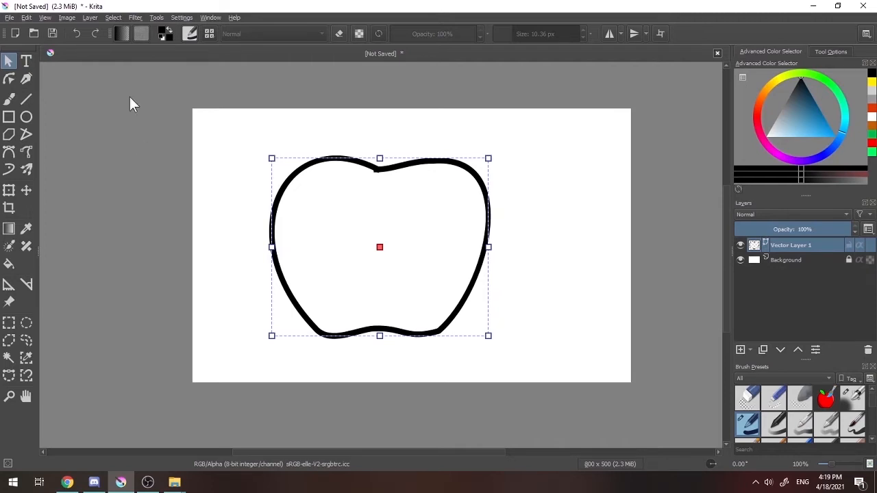
left_click(8, 62)
left_click_drag(487, 336, 491, 333)
key("ctrl+z")
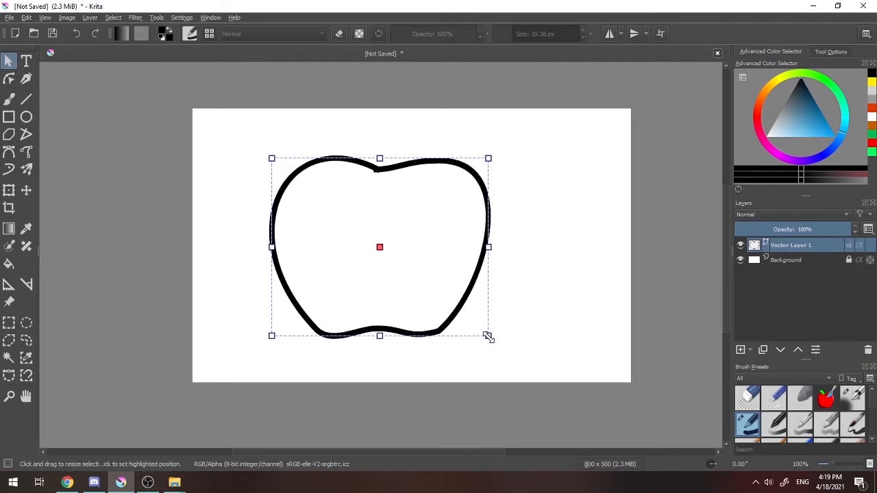
left_click_drag(487, 336, 512, 356)
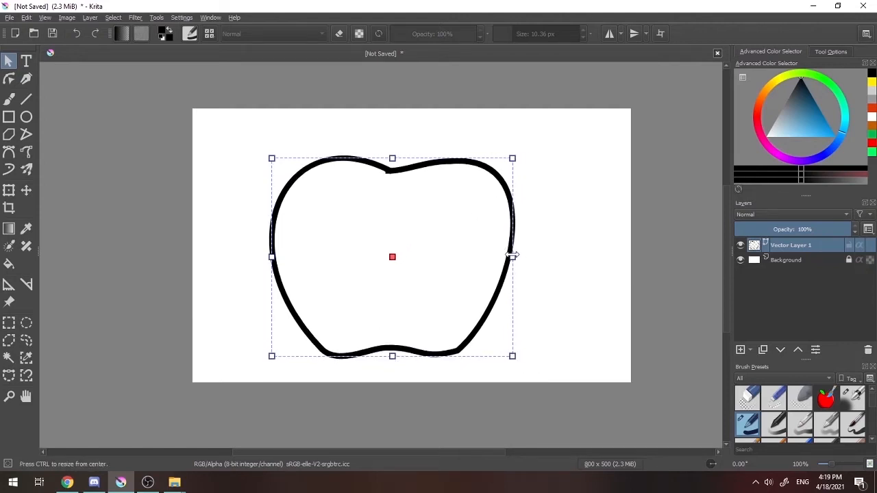
mouse_move(511, 255)
left_mouse_down()
mouse_move(637, 261)
mouse_move(513, 264)
left_mouse_up()
left_click_drag(512, 356, 542, 384)
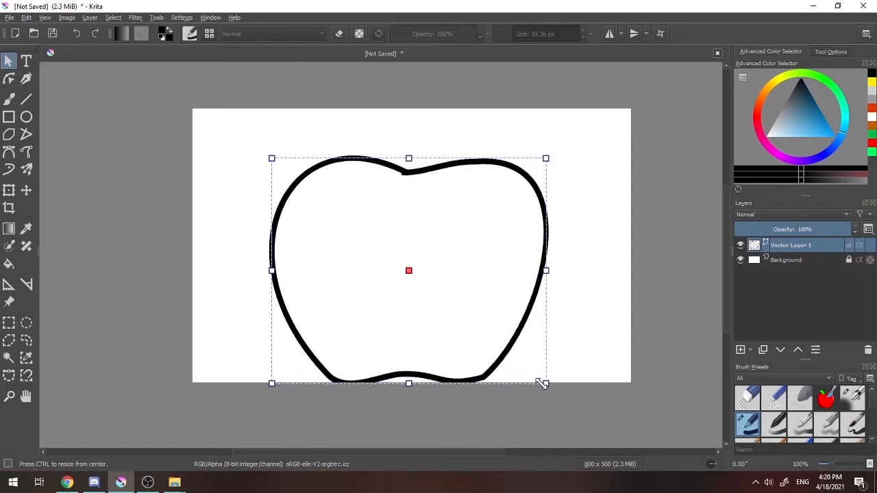
Step: Reshape the apple's right side by adjusting its curve, handles and upper-right node, and reposition the whole shape higher on the canvas
left_click_drag(434, 282, 415, 273)
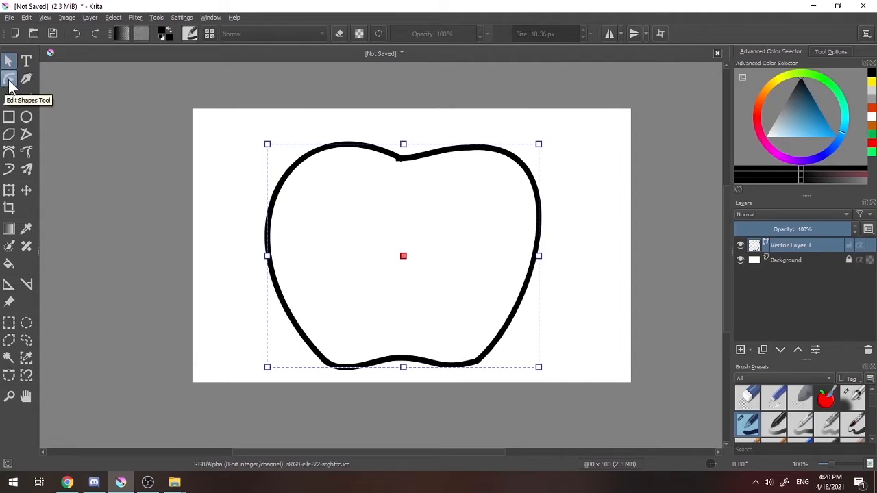
left_click(9, 81)
left_click(525, 296)
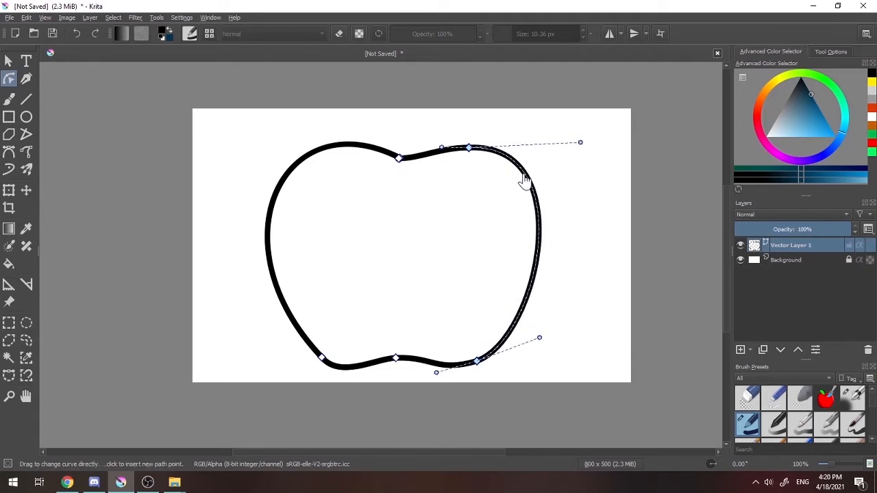
left_click_drag(524, 179, 524, 175)
left_click(288, 312)
left_click(534, 188)
left_click_drag(579, 134, 564, 121)
mouse_move(470, 148)
left_mouse_down()
mouse_move(410, 159)
mouse_move(474, 150)
mouse_move(459, 148)
left_mouse_up()
left_click(429, 158)
left_click(500, 148)
left_click(8, 61)
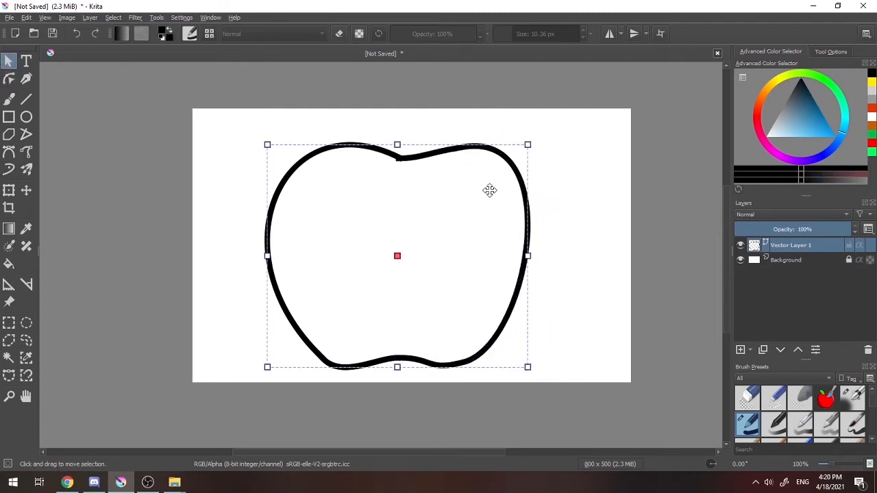
left_click_drag(481, 151, 451, 171)
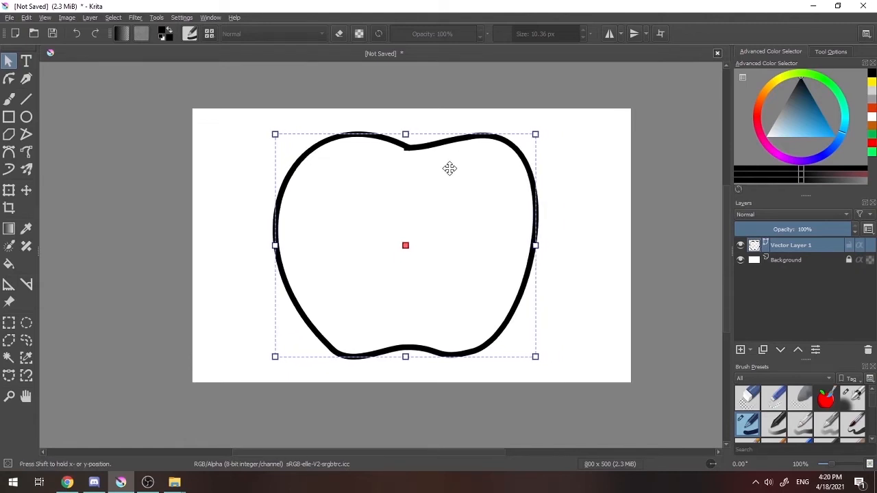
Step: Add a paint layer beneath Vector Layer 1 and undo the test brush stroke made inside the apple
left_click(740, 350)
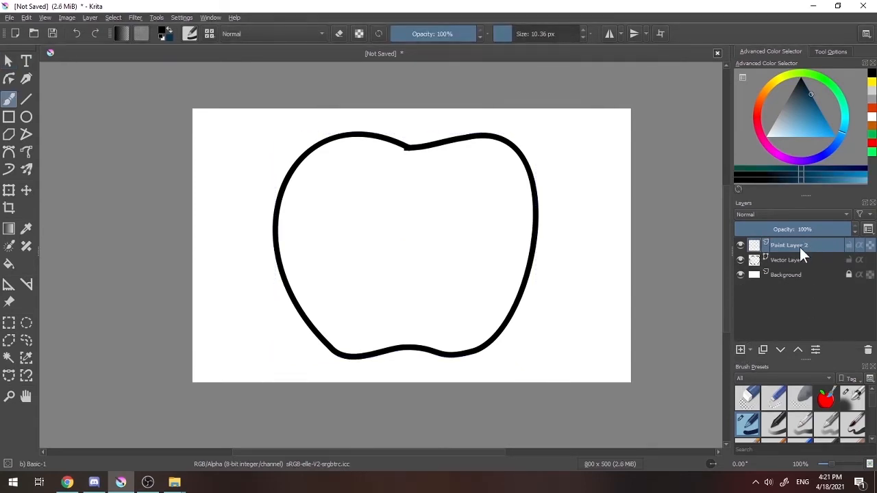
left_click_drag(798, 247, 798, 268)
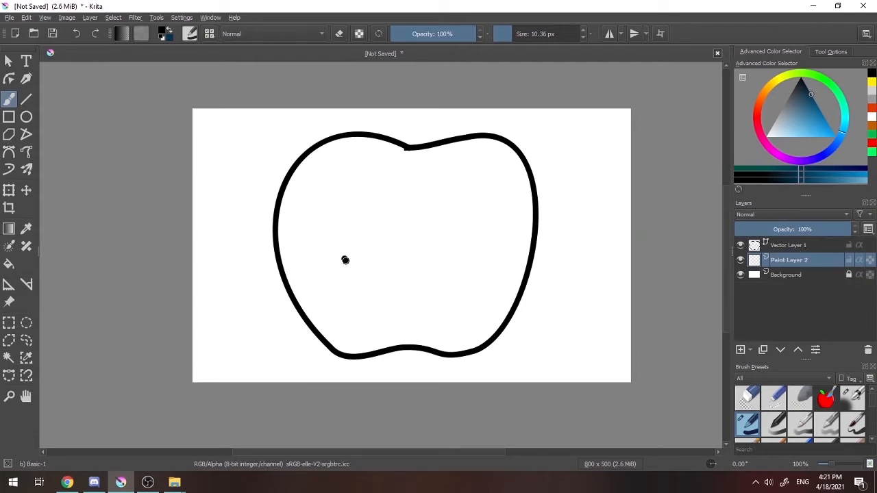
left_click_drag(345, 259, 432, 235)
key("ctrl+z")
Step: Set the foreground color to bright red and paint the apple's whole interior with a 56.62 px brush on Paint Layer 2
left_click_drag(756, 108, 758, 110)
left_click(831, 135)
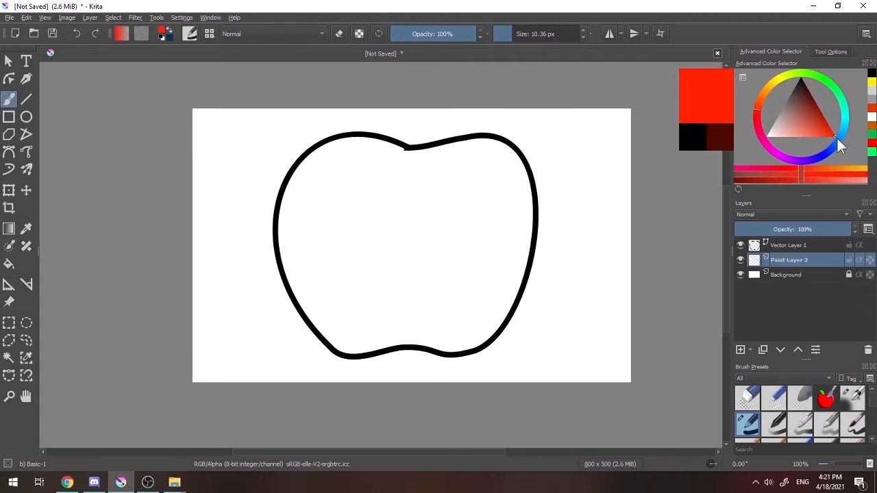
left_click(759, 113)
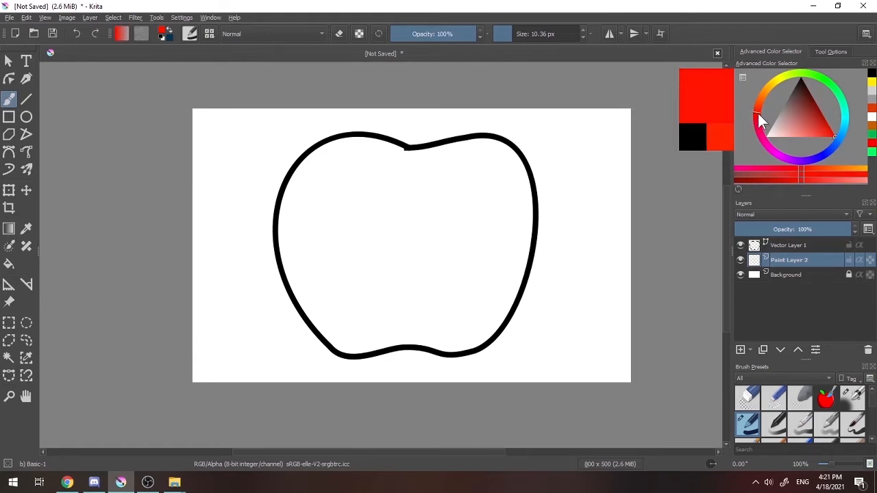
mouse_move(322, 256)
left_mouse_down()
mouse_move(336, 240)
mouse_move(320, 244)
mouse_move(326, 238)
mouse_move(314, 225)
mouse_move(344, 223)
mouse_move(325, 211)
mouse_move(305, 214)
mouse_move(310, 173)
left_mouse_up()
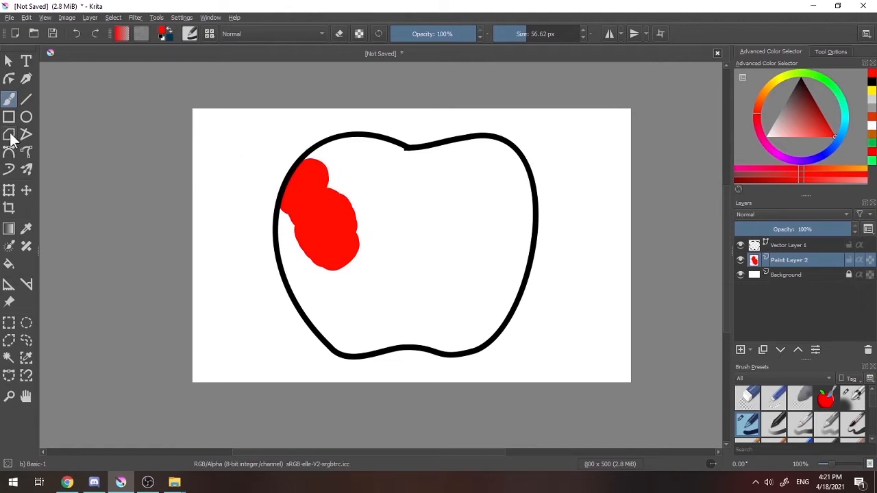
mouse_move(325, 172)
left_mouse_down()
mouse_move(362, 153)
mouse_move(505, 164)
mouse_move(340, 192)
mouse_move(378, 244)
mouse_move(363, 273)
mouse_move(309, 292)
mouse_move(343, 337)
mouse_move(504, 327)
mouse_move(516, 185)
mouse_move(460, 297)
mouse_move(354, 210)
left_mouse_up()
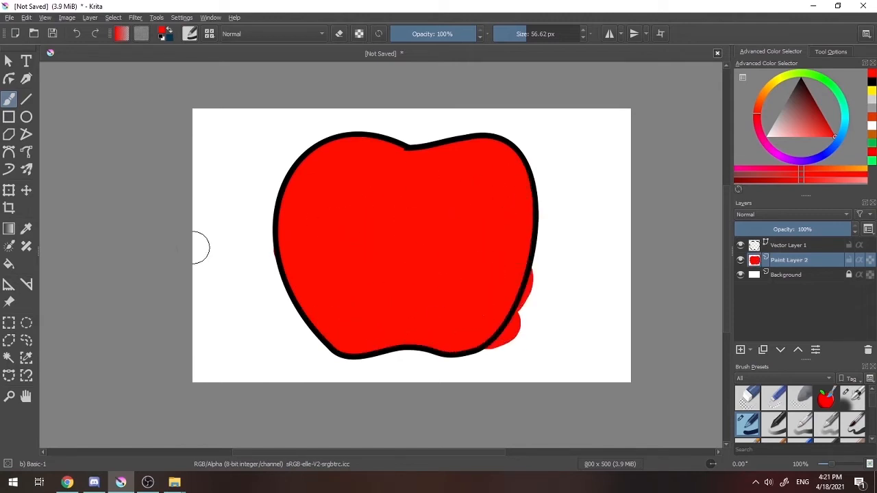
left_click(272, 248)
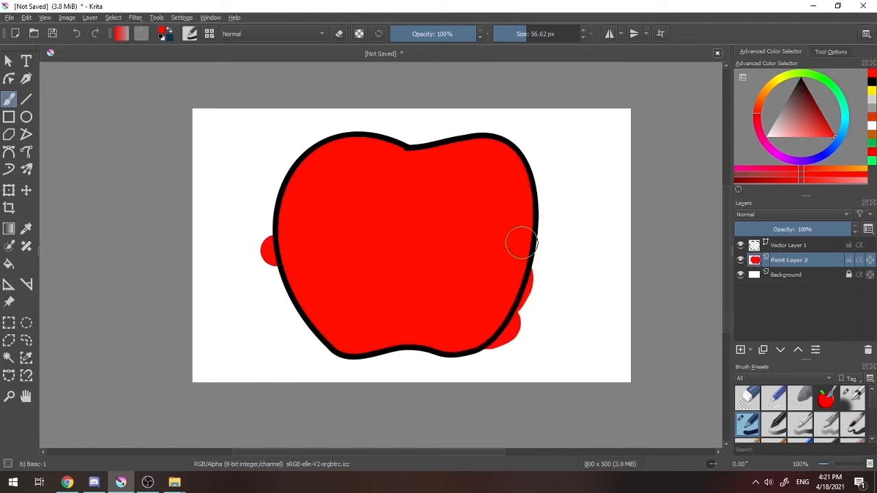
Step: Erase the red paint spilling outside the apple's outline at the lower right and left edges, and return to painting mode
key("e")
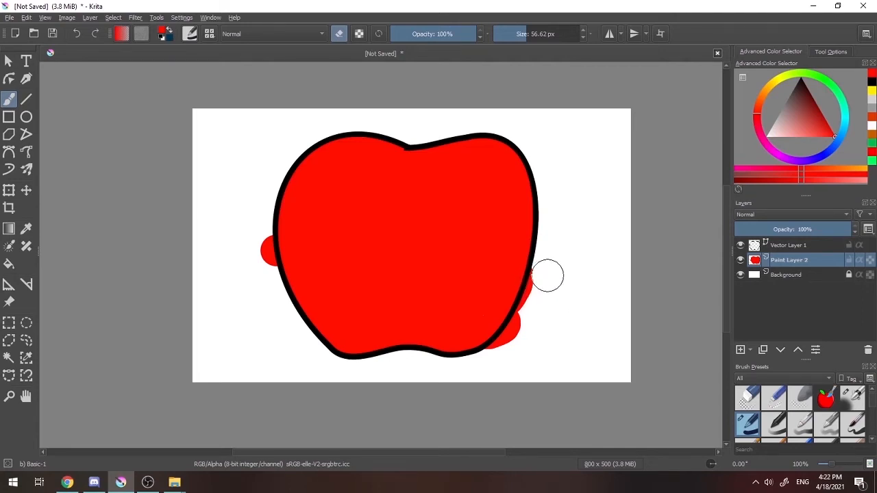
mouse_move(550, 281)
left_mouse_down()
mouse_move(497, 356)
mouse_move(396, 347)
left_mouse_up()
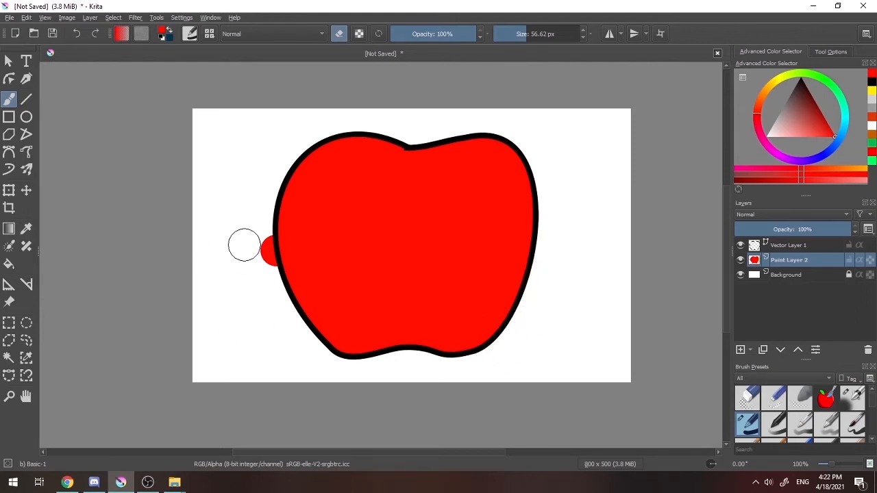
left_click_drag(243, 245, 261, 262)
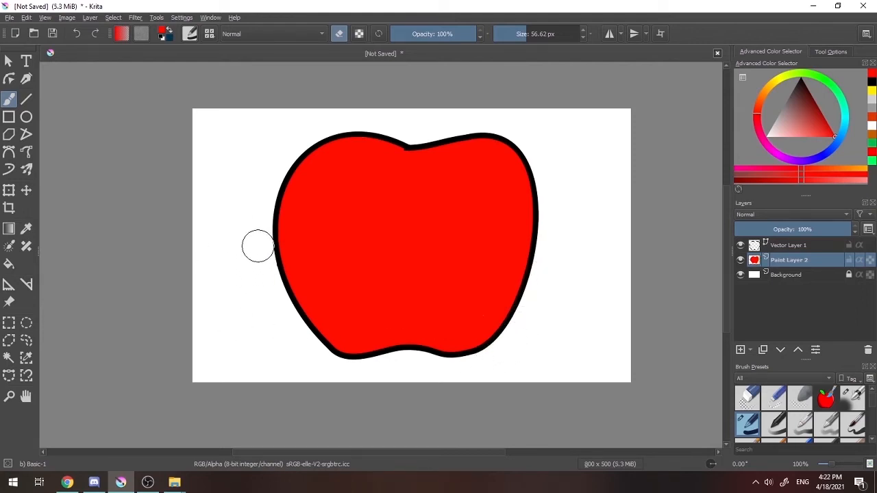
key("e")
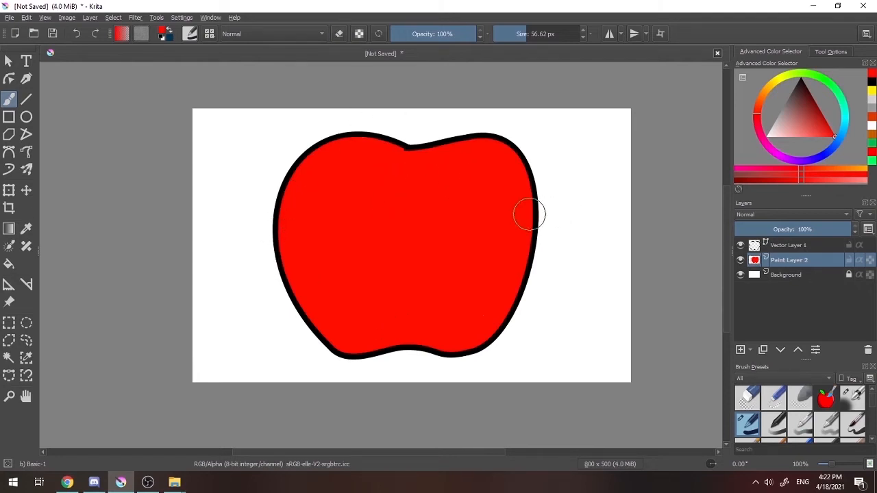
Step: Rework the curve and nodes on the right side of Vector Layer 1's apple outline, shifting its lower-right node slightly inward
left_click(787, 245)
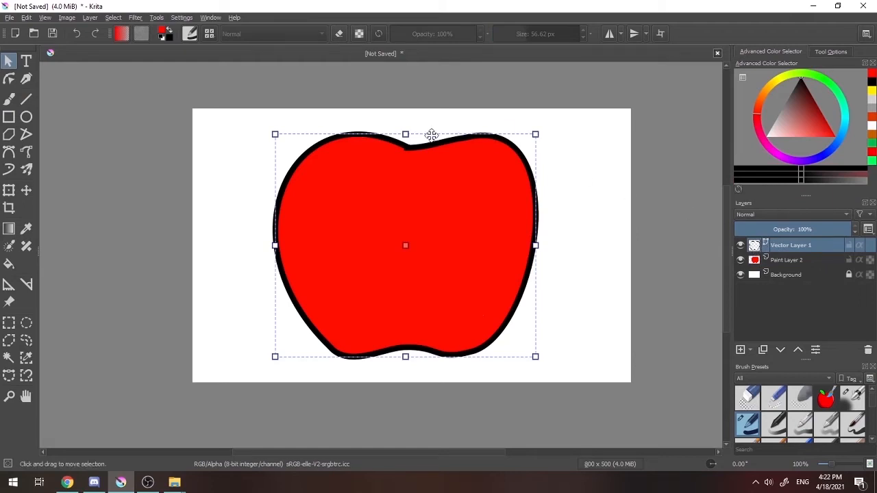
left_click(9, 80)
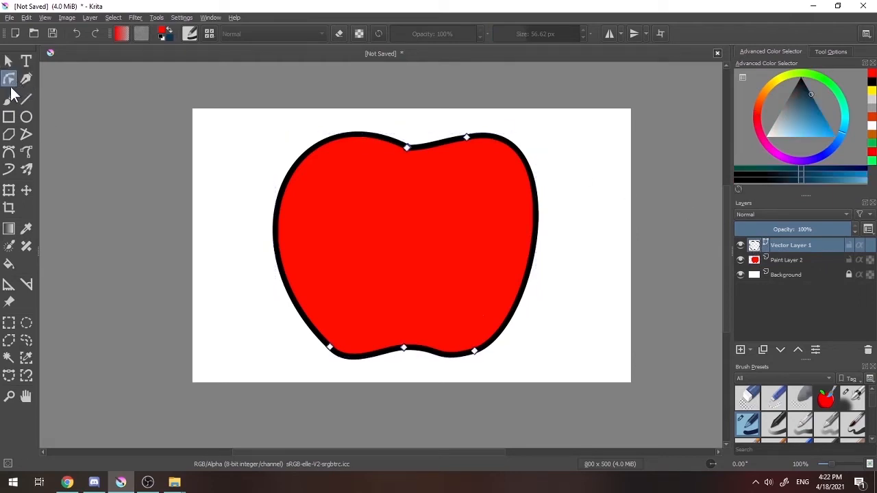
left_click_drag(465, 157, 468, 139)
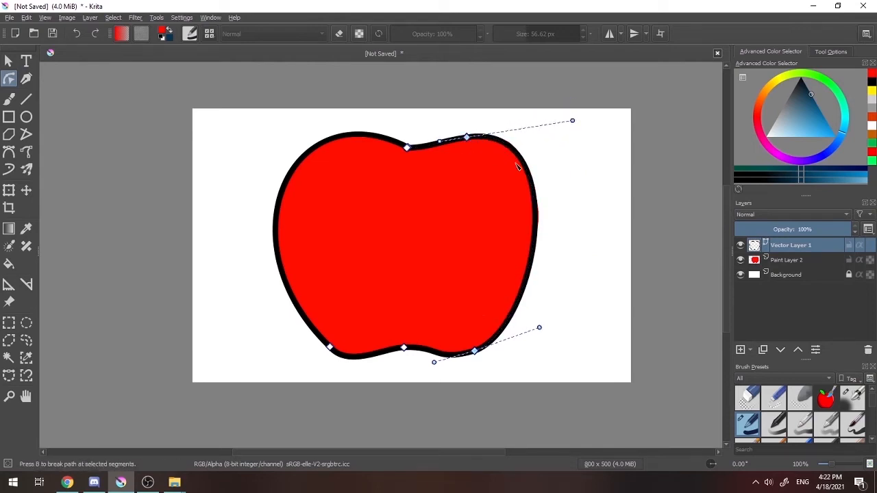
left_click_drag(518, 168, 517, 168)
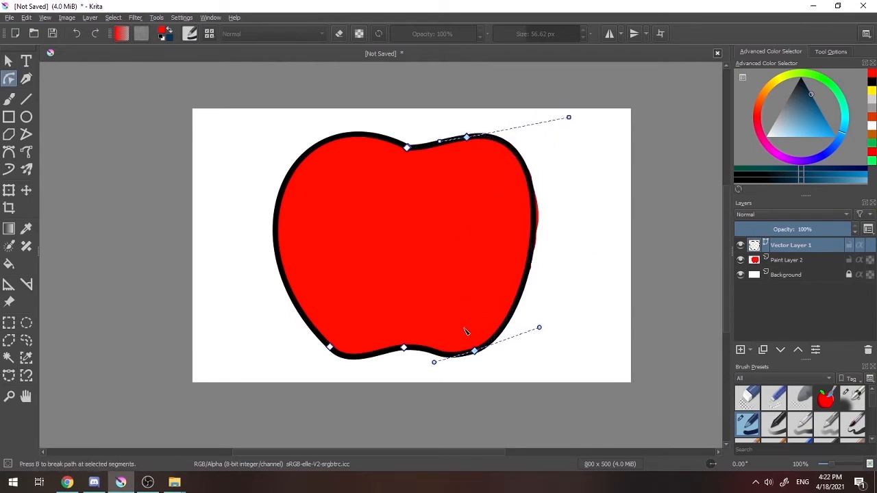
left_click_drag(474, 351, 459, 351)
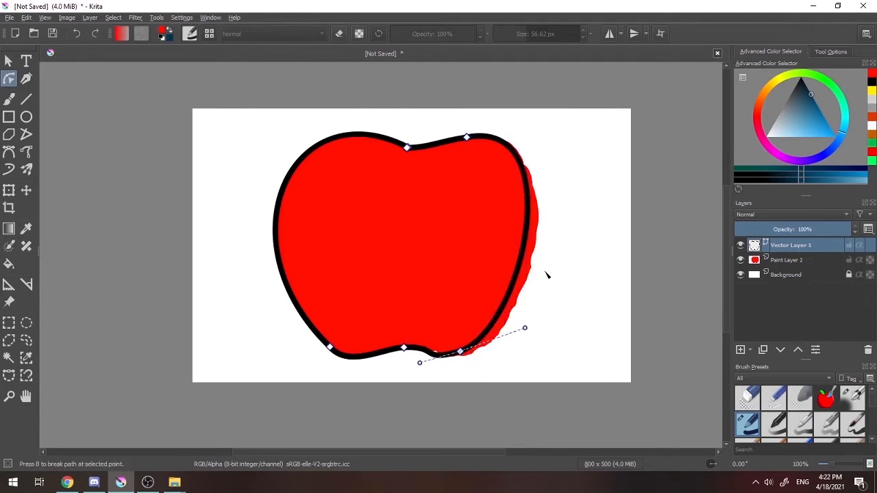
left_click_drag(525, 249, 536, 263)
left_click_drag(459, 352, 466, 355)
left_click_drag(542, 353, 538, 350)
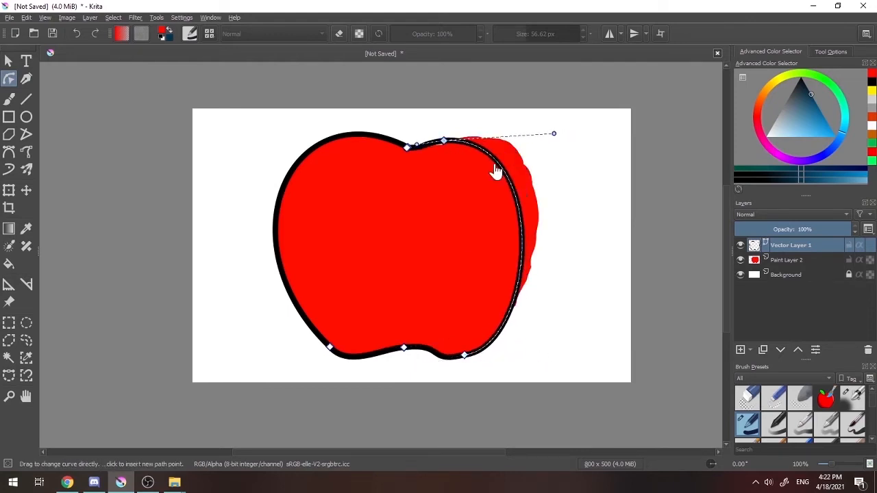
left_click(9, 60)
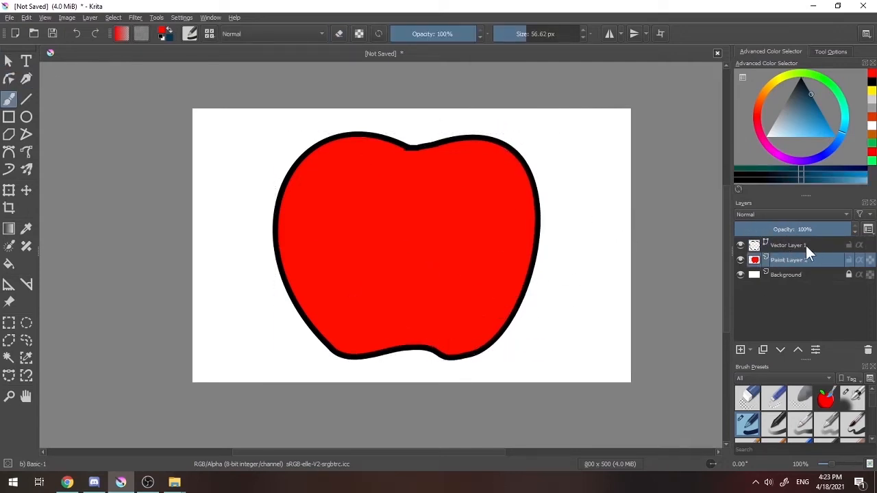
Step: Add a new vector layer above Vector Layer 1, undoing the paint layer added by mistake
left_click(805, 245)
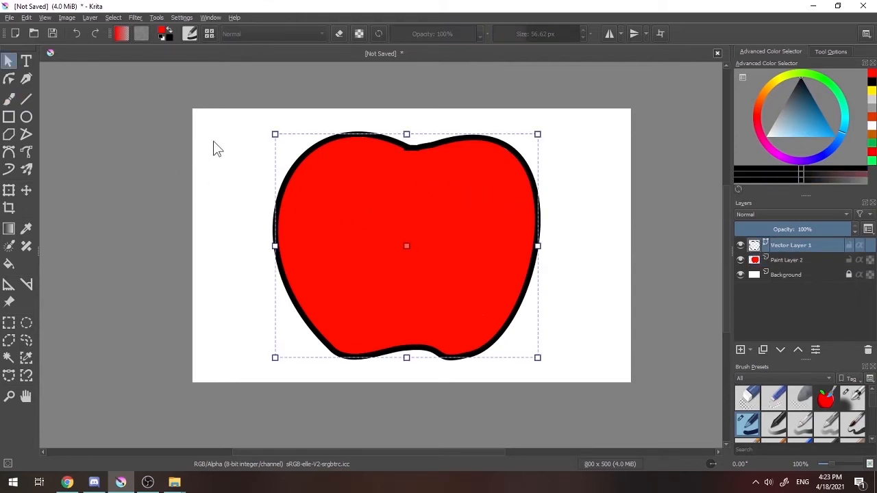
left_click_drag(302, 108, 307, 113)
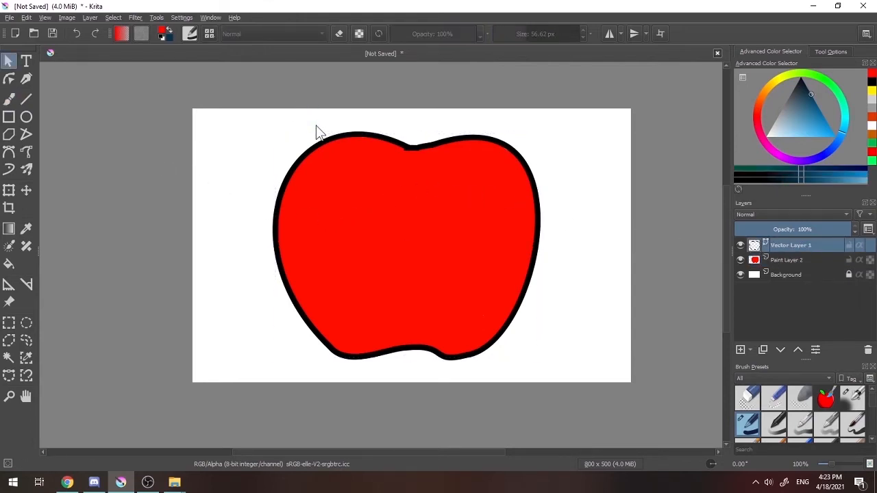
left_click(411, 159)
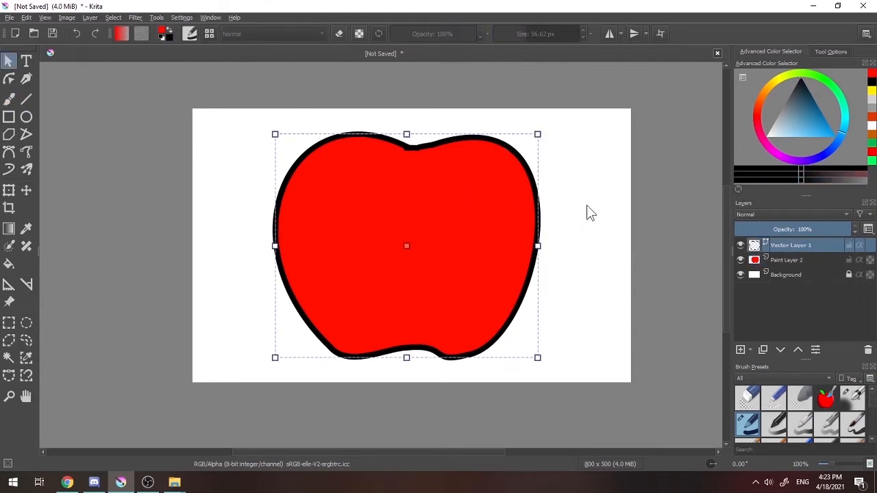
left_click(741, 350)
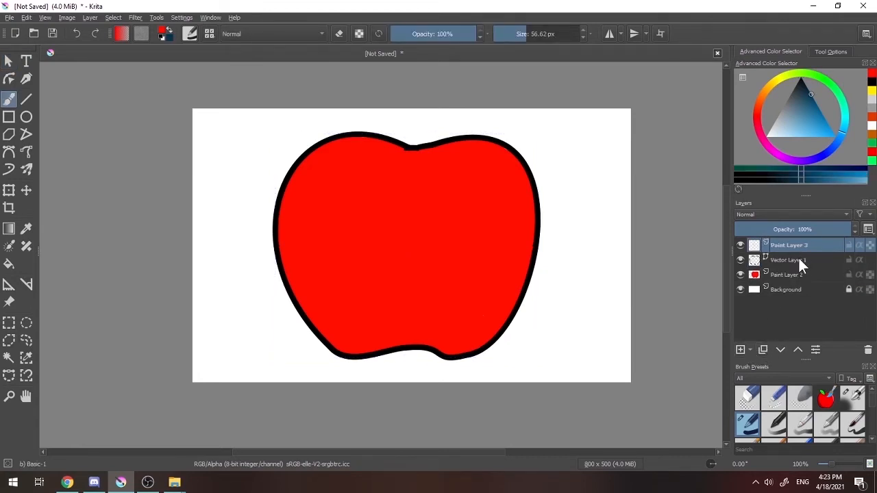
key("ctrl+z")
left_click(750, 350)
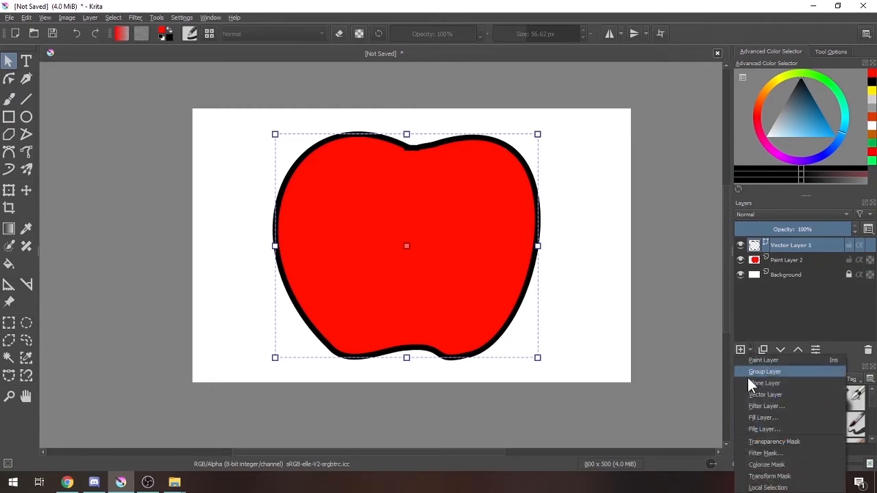
left_click(763, 392)
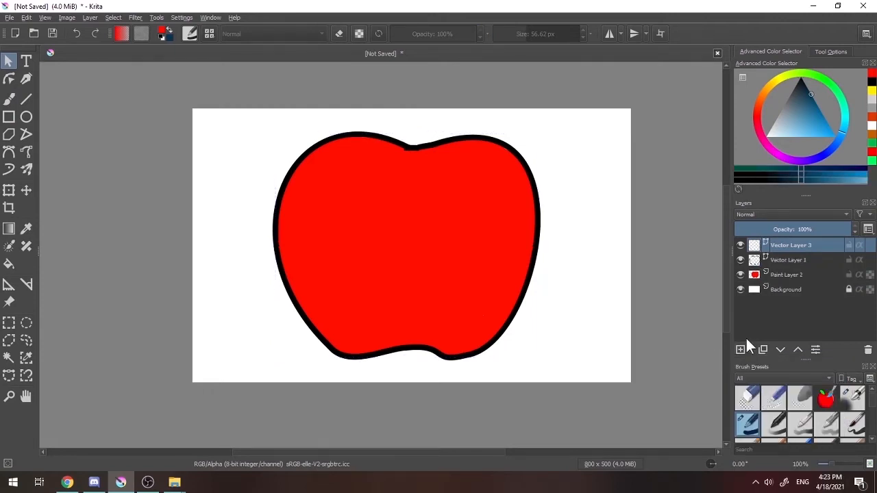
Step: Draw a short, nearly horizontal black line 11.30 px thick just below the apple's top notch on Vector Layer 3
left_click(26, 98)
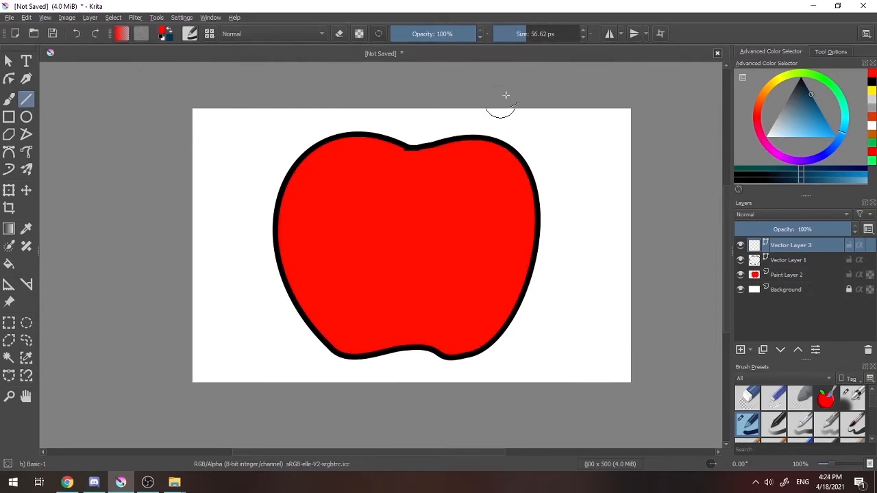
left_click_drag(521, 39, 518, 34)
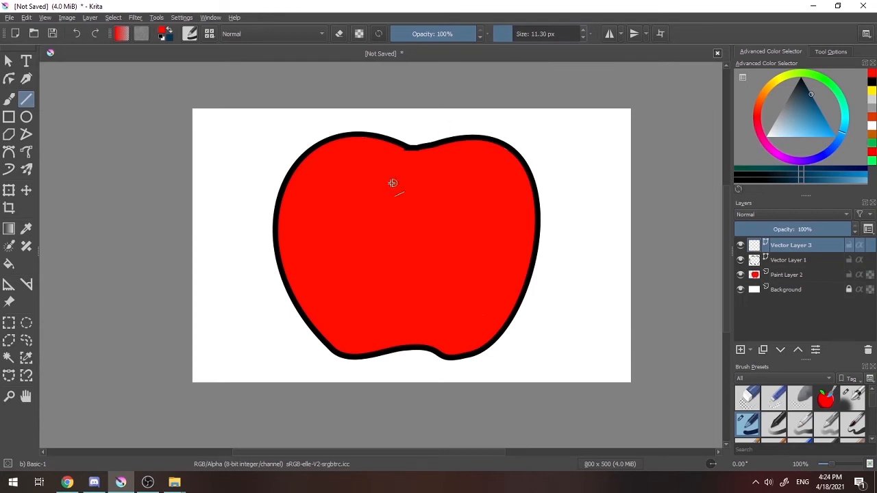
left_click(517, 34)
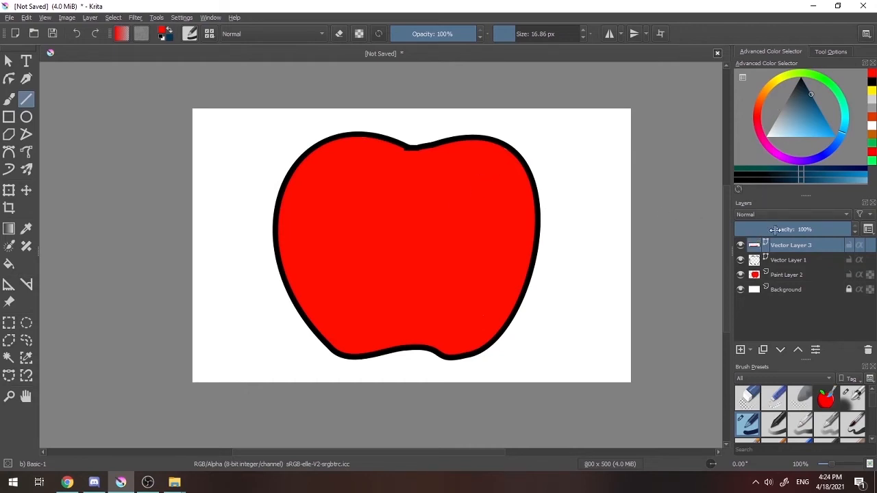
left_click(801, 81)
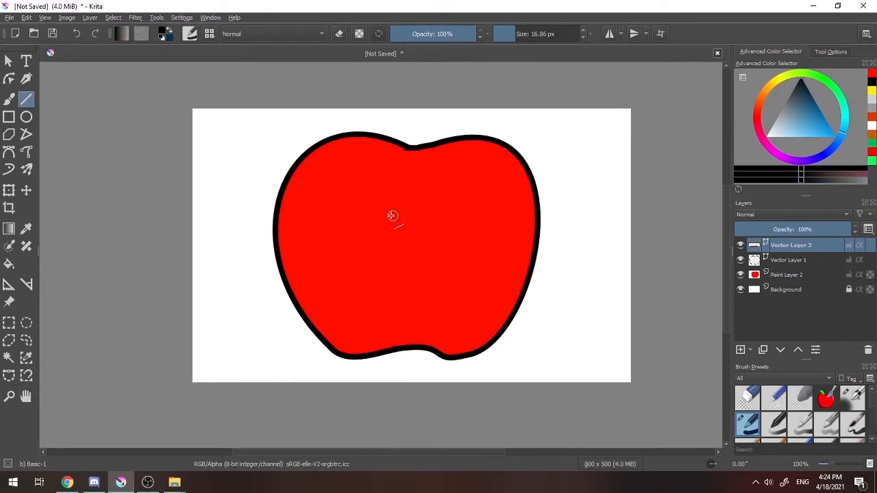
left_click_drag(390, 176, 447, 171)
key("ctrl+z")
left_click_drag(390, 180, 441, 177)
Step: Bend the middle of the short black line downward into a shallow curve and select the curved shape
left_click(8, 78)
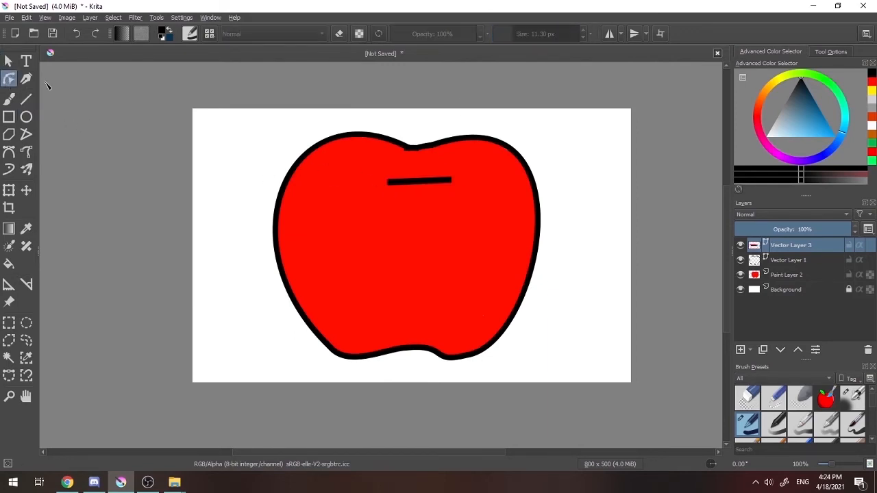
left_click(414, 183)
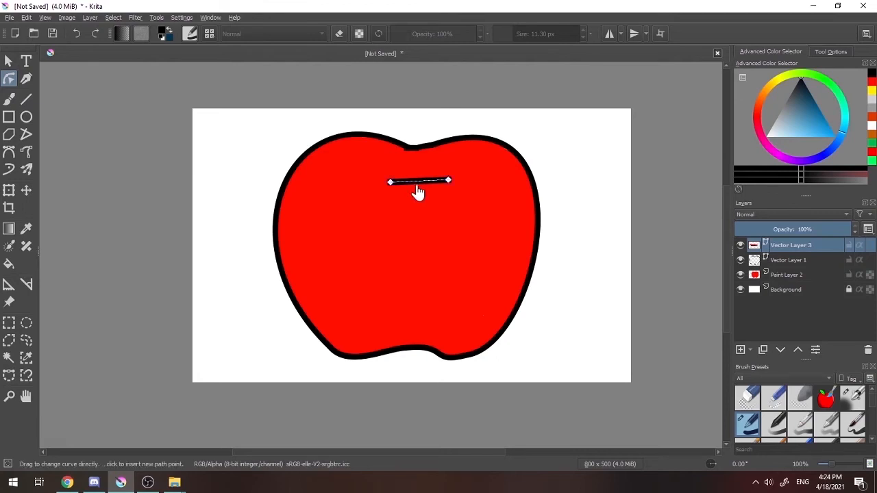
left_click_drag(415, 187, 420, 198)
left_click(8, 61)
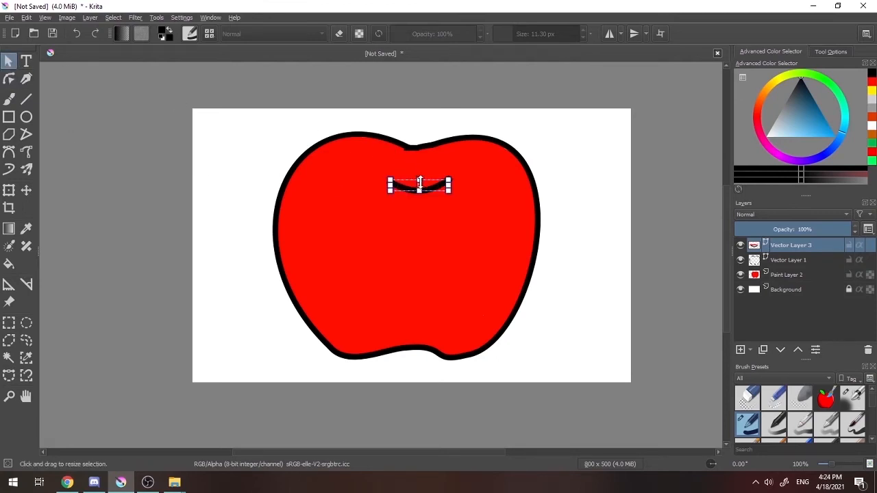
Step: Try to shrink the short curve below the top notch, move it up and tilt it counterclockwise
left_click_drag(424, 186, 443, 183)
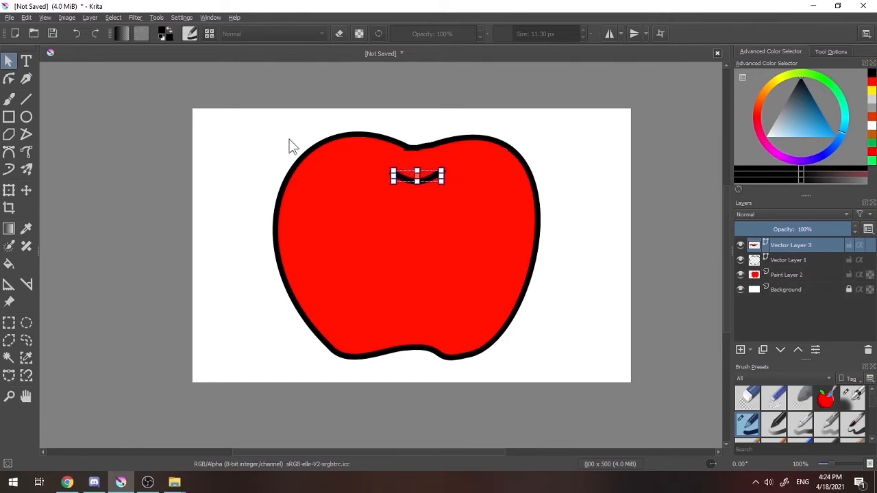
left_click(8, 78)
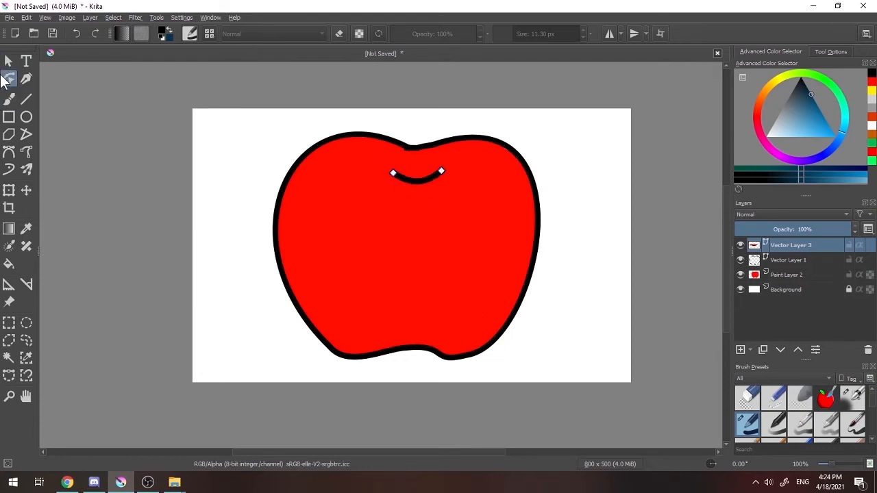
left_click(9, 61)
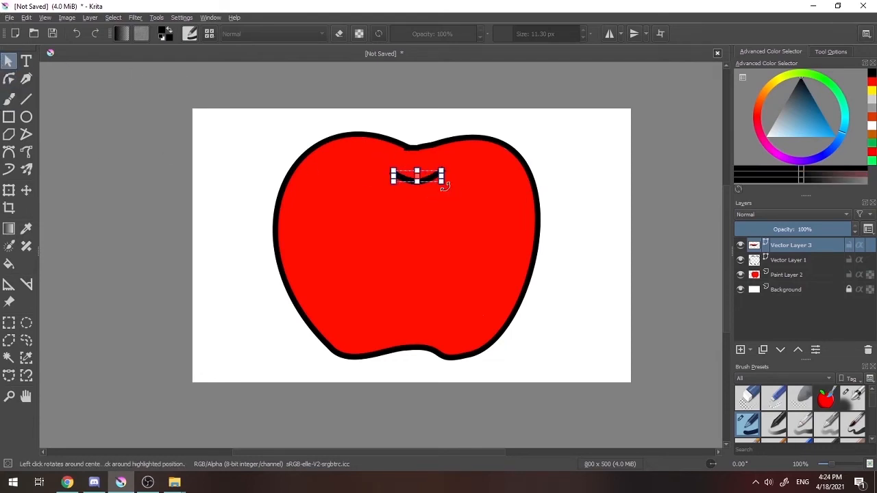
left_click_drag(444, 182, 412, 174)
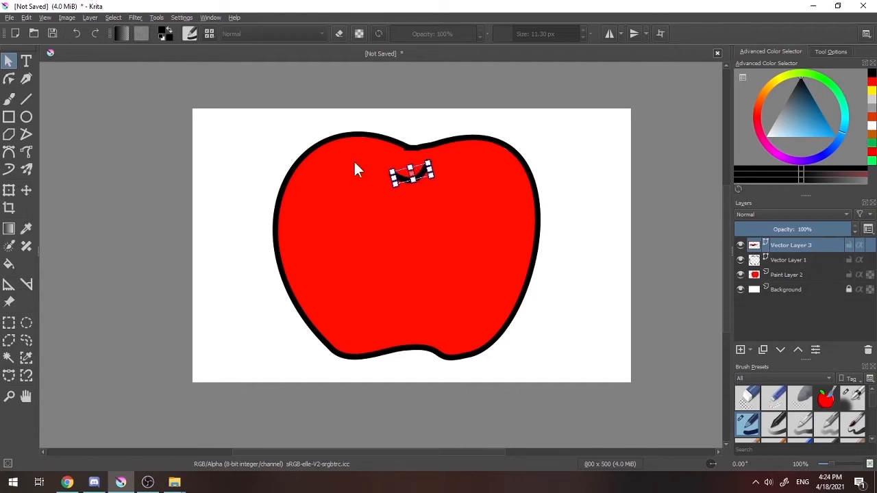
Step: Undo the edits to the short curve and the drawing of the 11.30 px line on Vector Layer 3
key("ctrl+z")
key("ctrl+z")
key("ctrl+z")
key("ctrl+z")
key("ctrl+z")
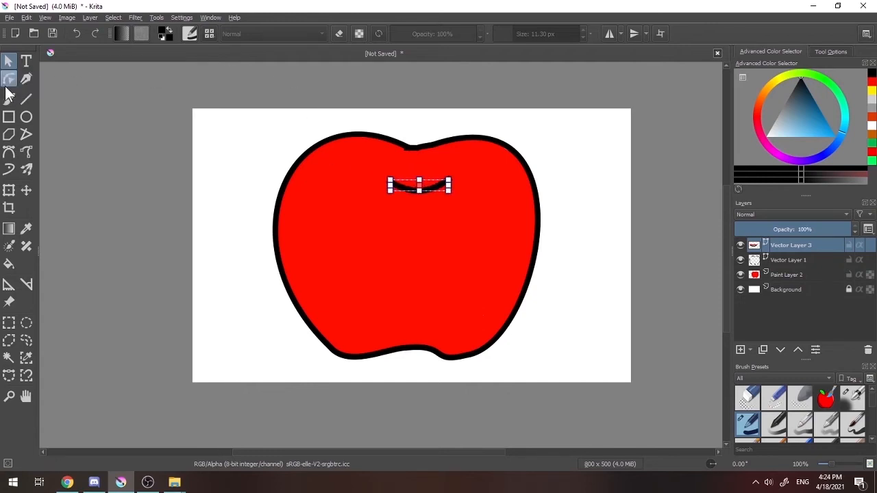
key("ctrl+z")
Step: Draw a short, nearly horizontal black line 7.12 px thick just below the apple's top notch
left_click(30, 100)
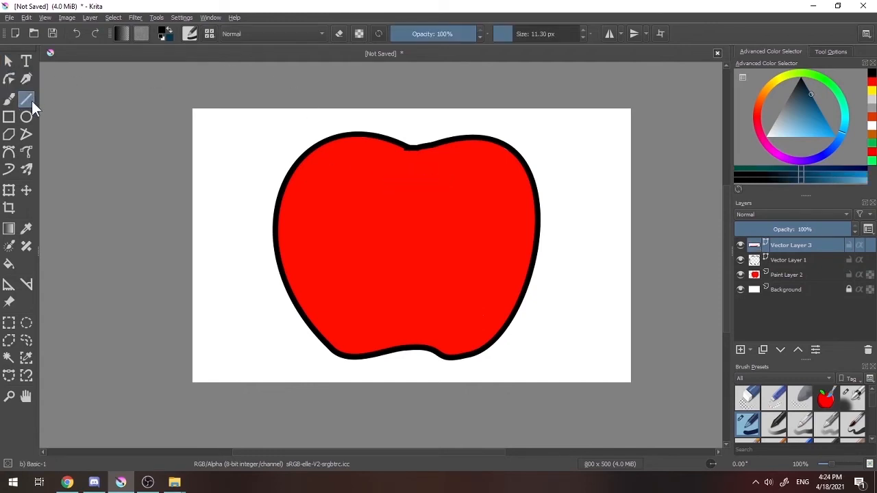
left_click(510, 35)
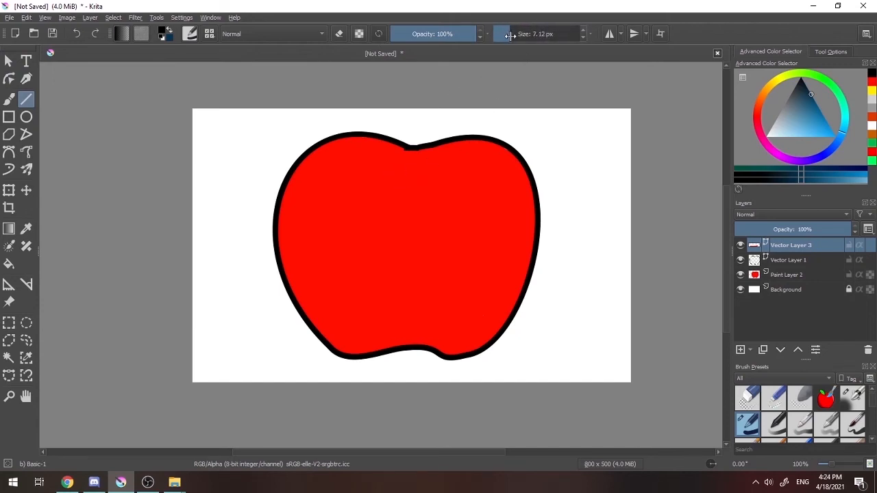
left_click_drag(391, 177, 449, 176)
Step: Bend the middle of the 7.12 px line downward into a shallow curve and move it slightly up toward the notch
left_click(9, 79)
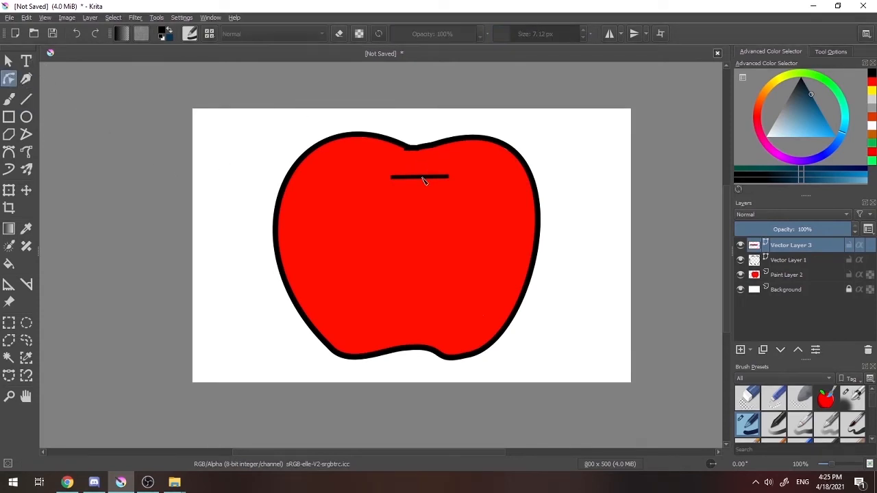
left_click(423, 178)
left_click_drag(421, 184, 392, 177)
left_click(9, 61)
double_click(393, 179)
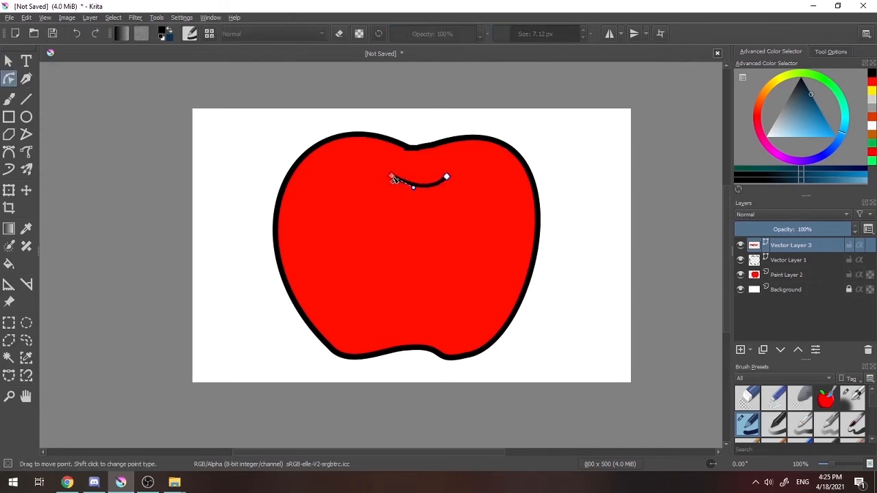
left_click(9, 61)
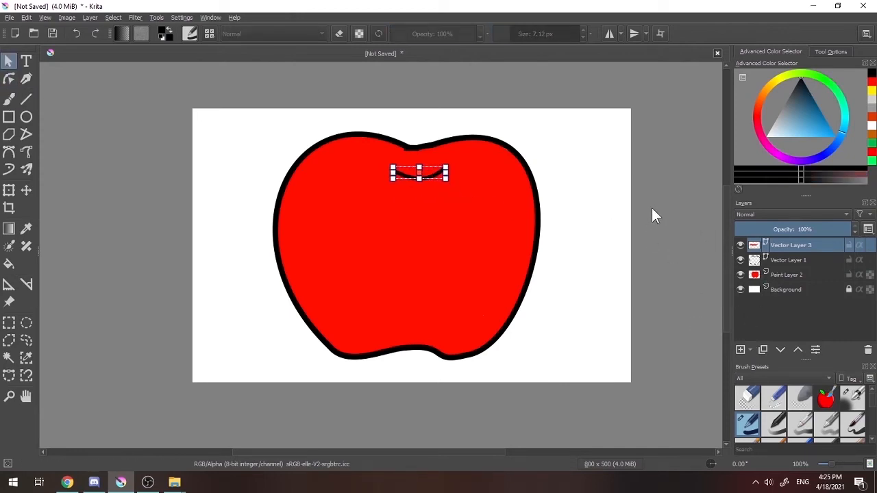
left_click(748, 351)
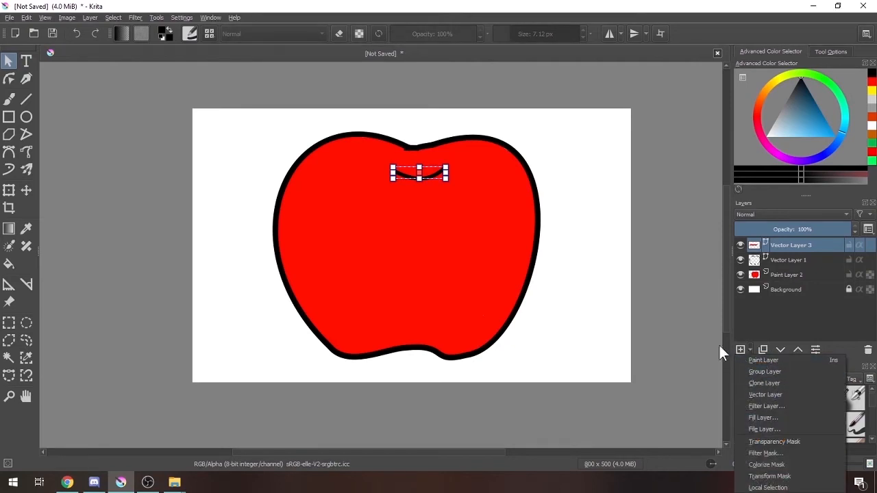
left_click(780, 320)
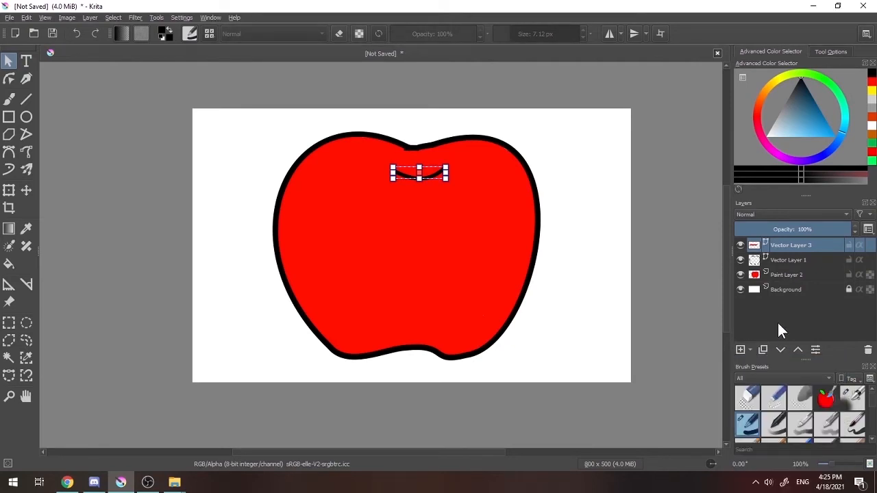
Step: Draw the stem's left edge from the middle of the short curve to above the notch, bowing it outward to the left
left_click(26, 100)
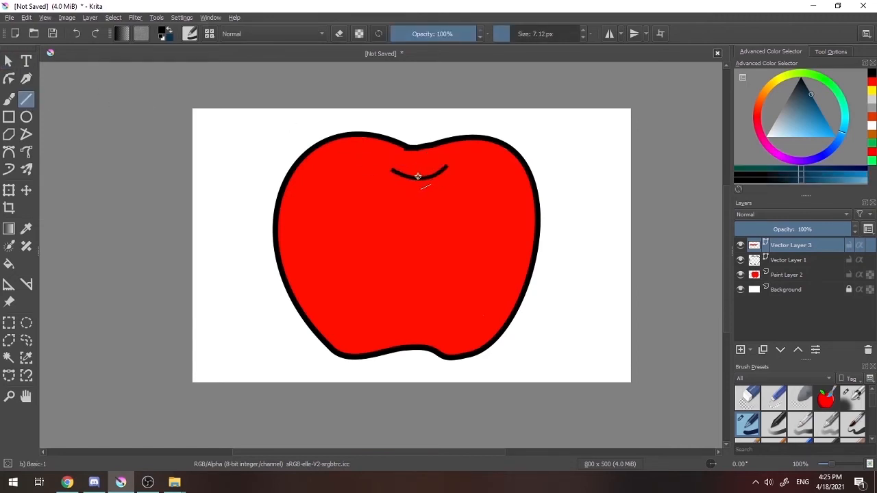
left_click_drag(418, 176, 411, 116)
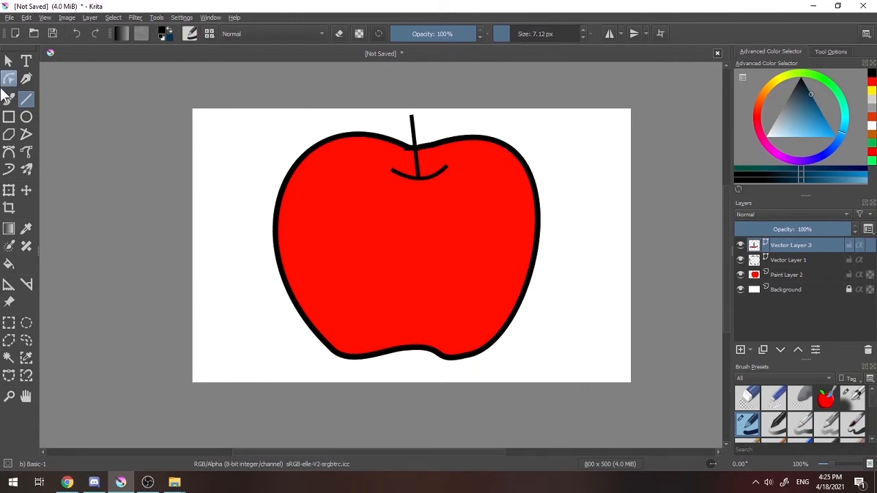
left_click(9, 79)
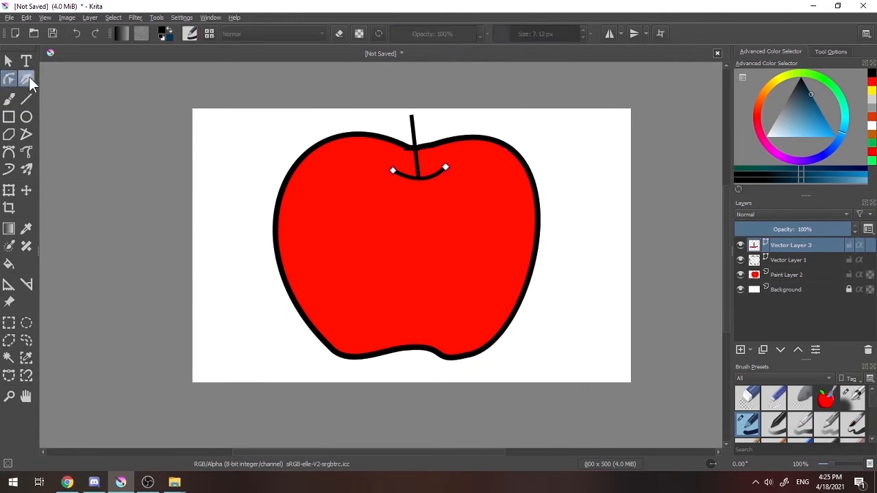
left_click(415, 152)
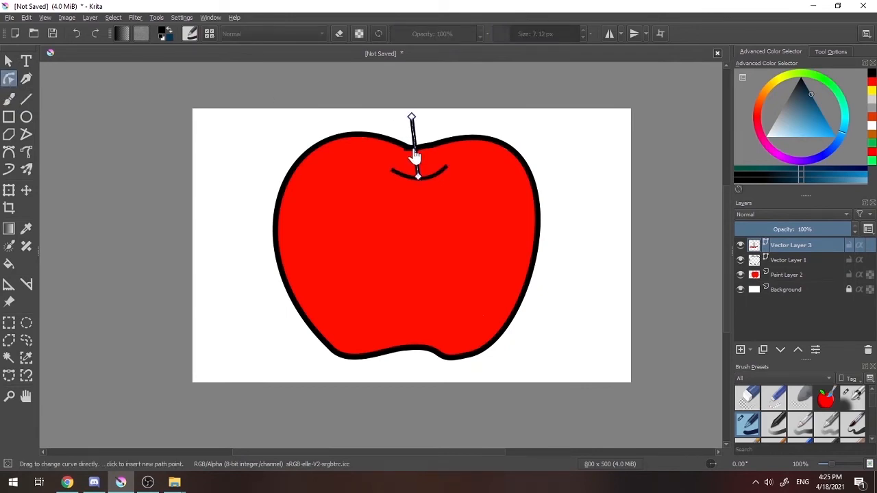
mouse_move(414, 154)
left_mouse_down()
mouse_move(407, 136)
mouse_move(424, 176)
mouse_move(426, 133)
mouse_move(405, 133)
left_mouse_up()
Step: Add the stem's right edge as a second line and bend it so the two lines form a rounded stem
left_click(26, 100)
left_click(9, 79)
left_click(419, 149)
left_click(409, 143)
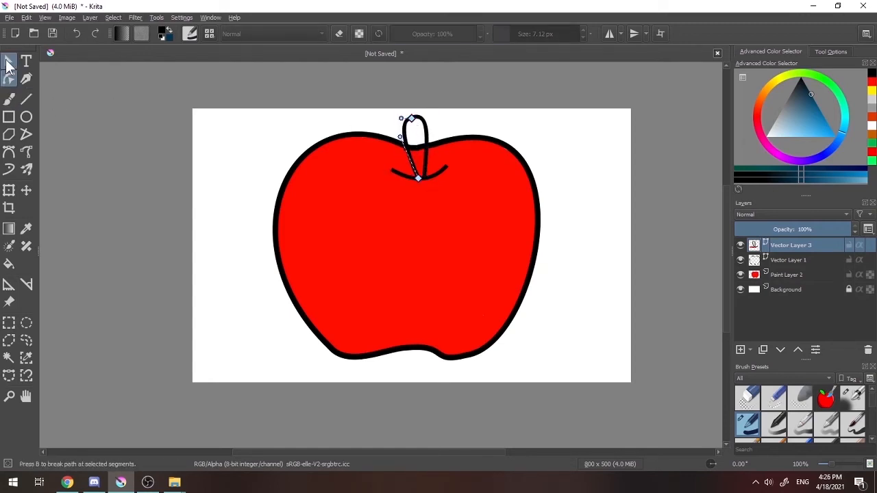
Step: Select both stem lines together, shift them slightly right and tilt them slightly counterclockwise
left_click(8, 62)
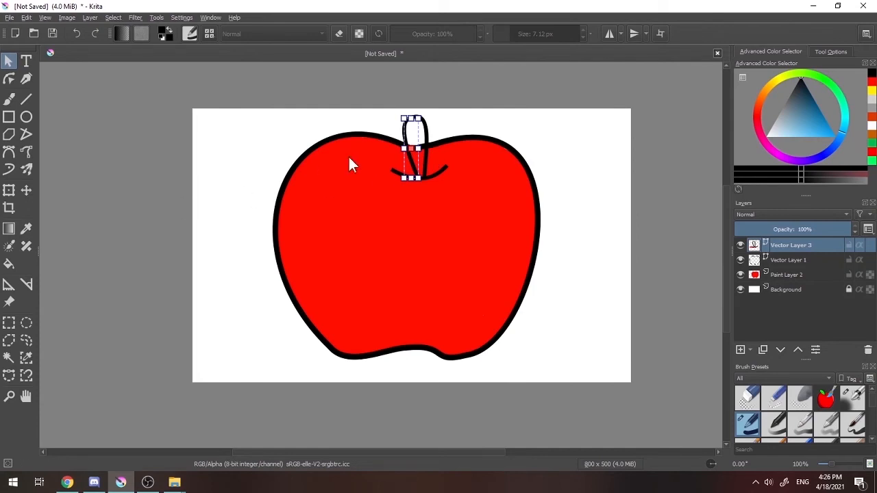
left_click(423, 144, "shift")
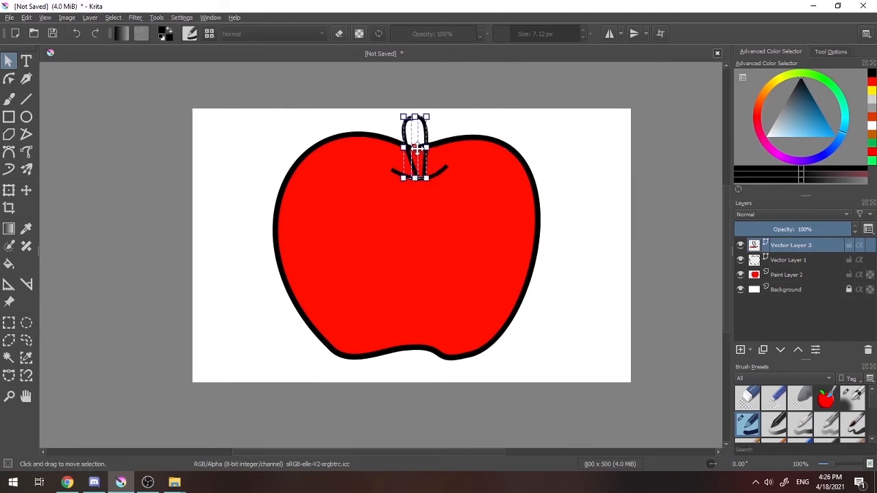
mouse_move(416, 147)
left_mouse_down()
mouse_move(403, 134)
mouse_move(422, 156)
left_mouse_up()
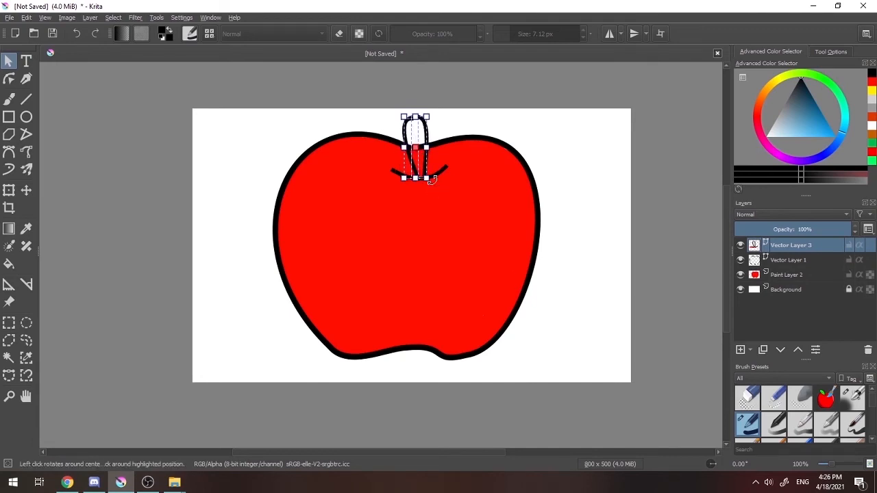
left_click_drag(431, 181, 419, 147)
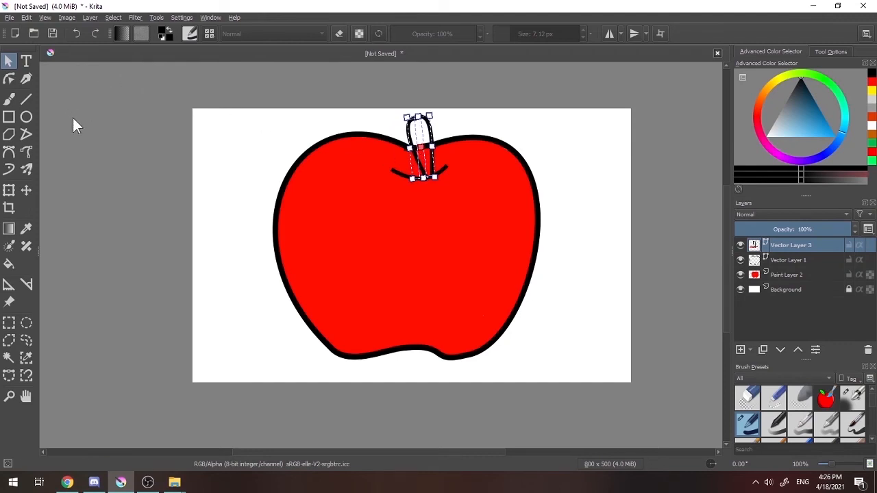
Step: Draw the leaf's upper edge from the stem base to a point above the apple on the left, bending it upward
left_click(26, 99)
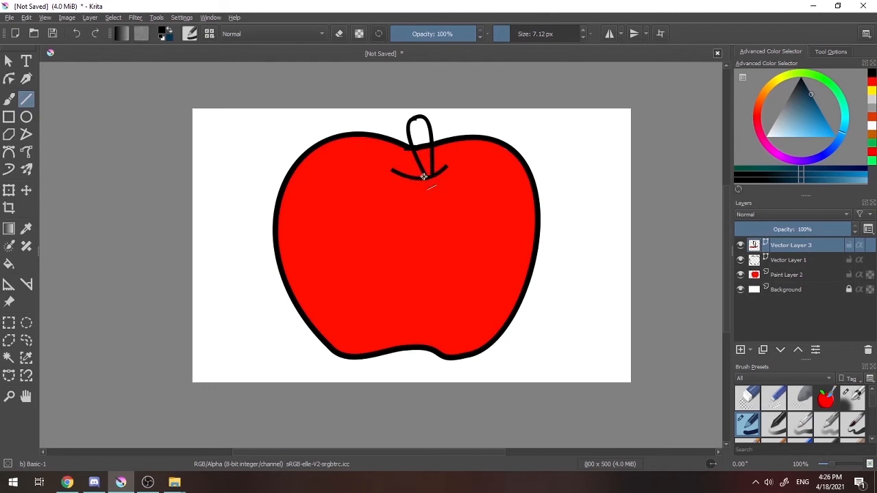
left_click_drag(424, 177, 368, 117)
left_click(8, 78)
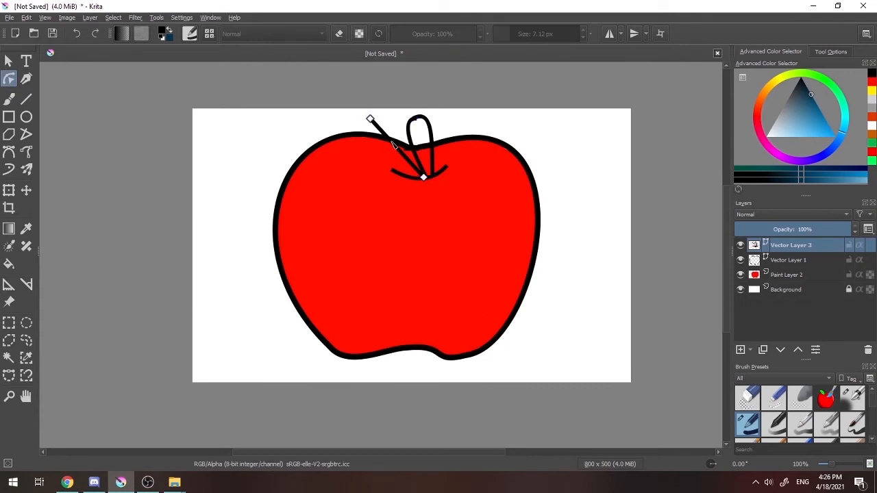
left_click_drag(394, 149, 402, 132)
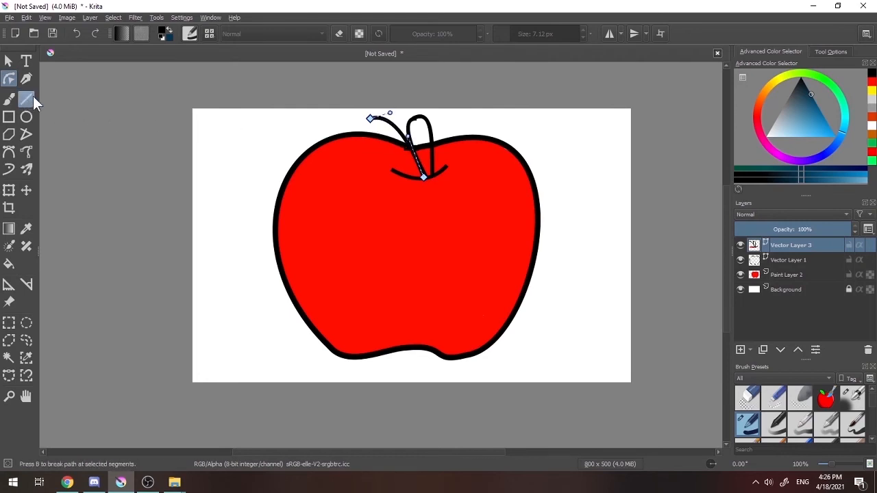
Step: Draw the leaf's lower edge between the stem base and the leaf tip, bending it outward to close the leaf shape
left_click(32, 98)
left_click_drag(424, 175, 367, 120)
left_click(9, 79)
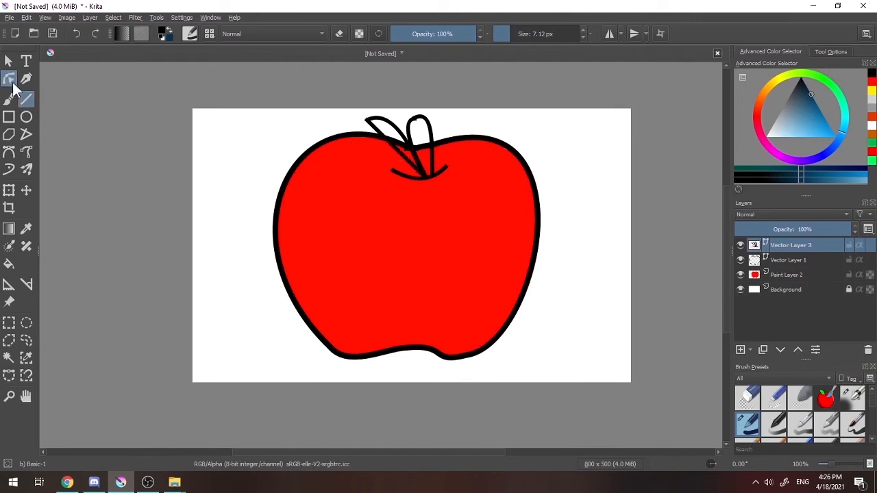
left_click(394, 149)
left_click_drag(396, 154, 350, 150)
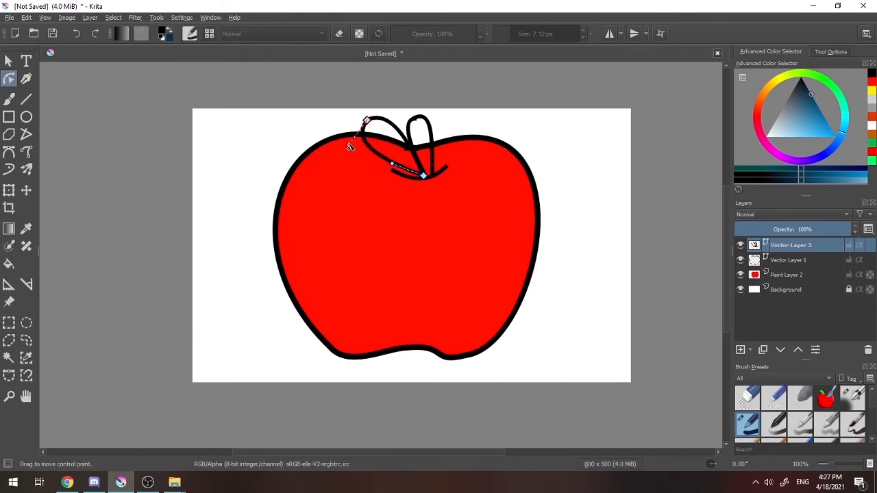
Step: Move the stem, leaf and short curve on Vector Layer 3 slightly left and rotate them slightly clockwise
left_click(8, 60)
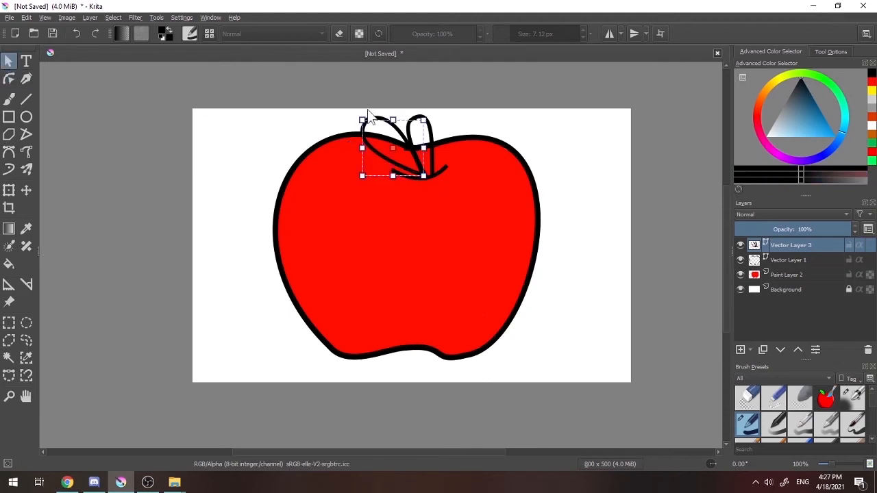
left_click(415, 142, "shift")
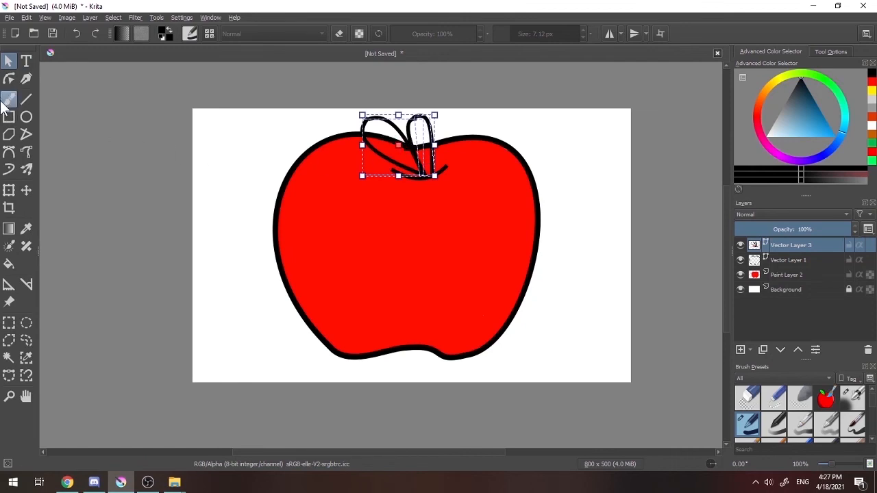
left_click(25, 191)
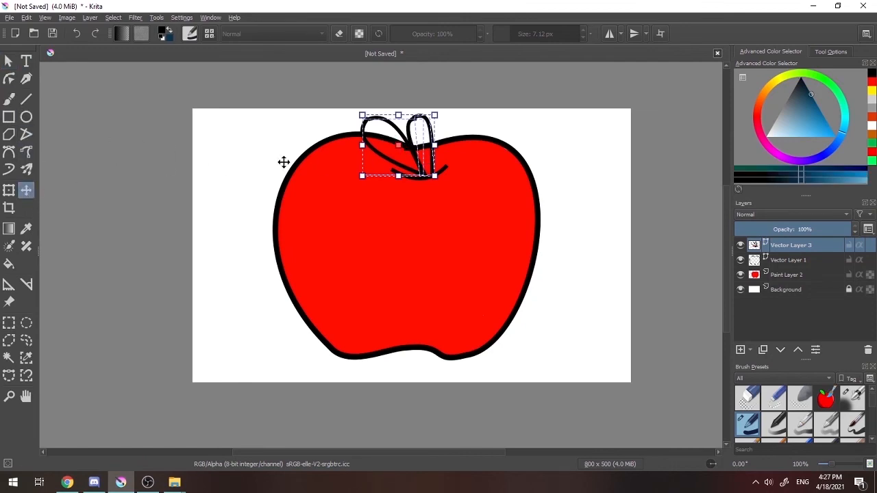
mouse_move(414, 152)
left_mouse_down()
mouse_move(420, 161)
mouse_move(409, 161)
left_mouse_up()
left_click(8, 192)
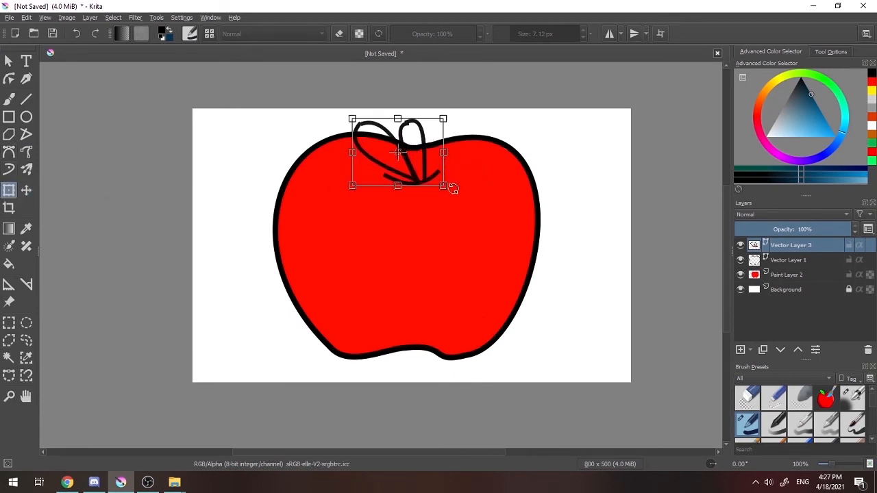
left_click_drag(453, 191, 446, 196)
left_click_drag(405, 162, 401, 140)
Step: Nudge the end nodes of the leaf's two edges slightly right and align them so the leaf tip closes smoothly
left_click(9, 79)
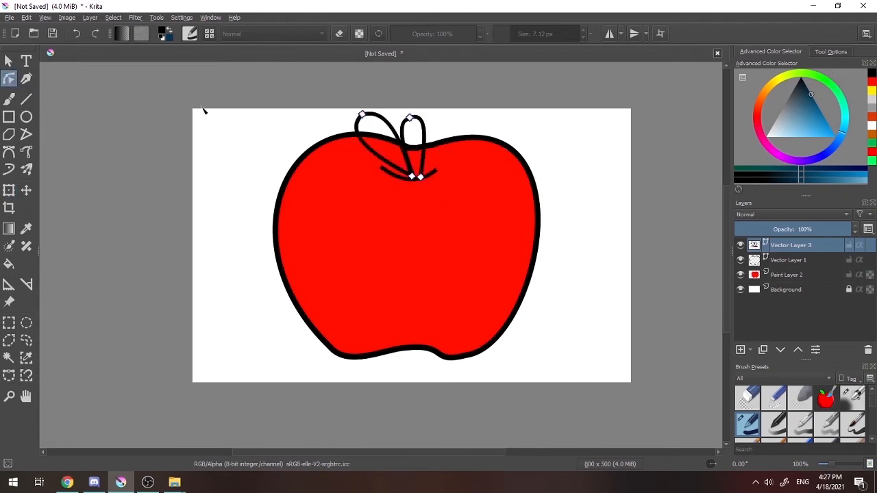
left_click_drag(362, 113, 366, 114)
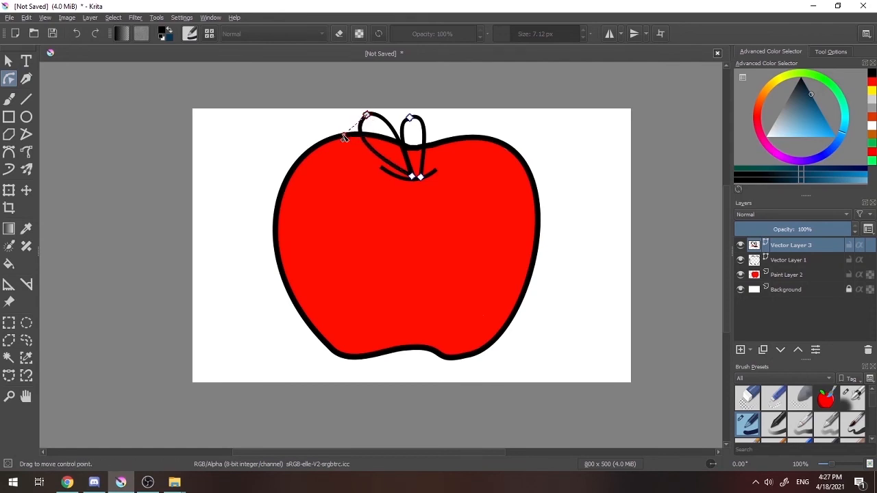
left_click(31, 194)
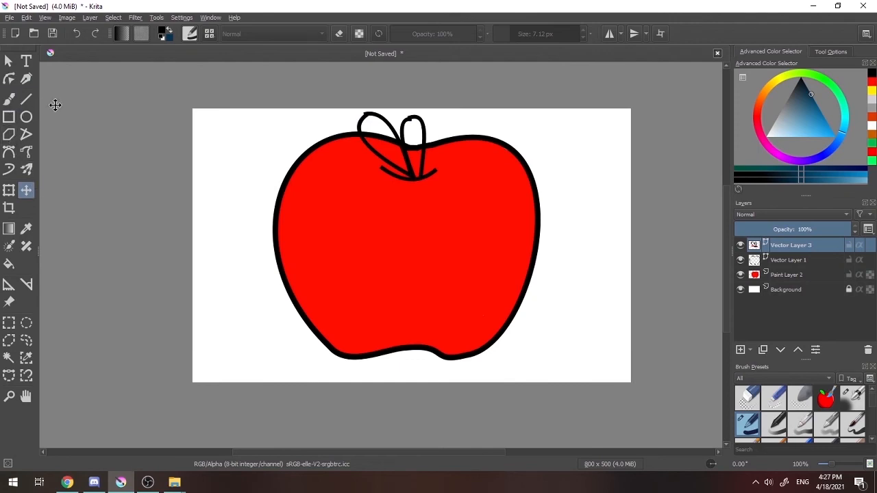
left_click(9, 78)
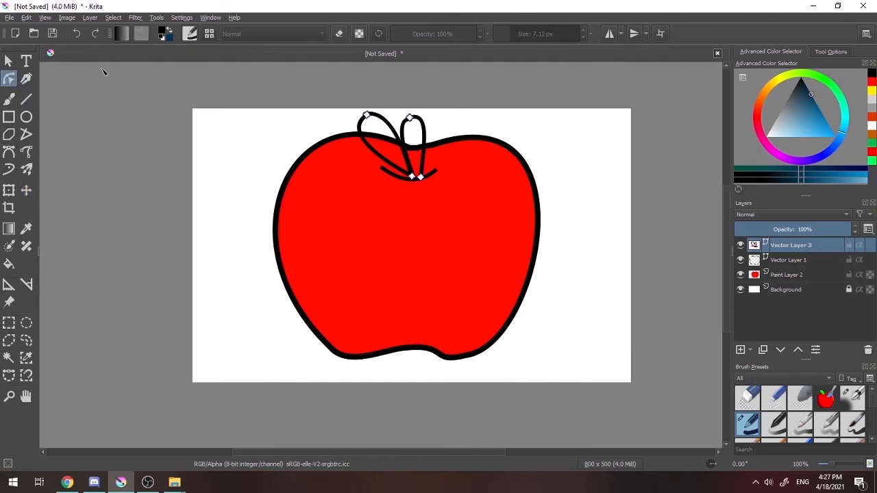
scroll(261, 117, "up", 4)
left_click_drag(350, 138, 130, 161)
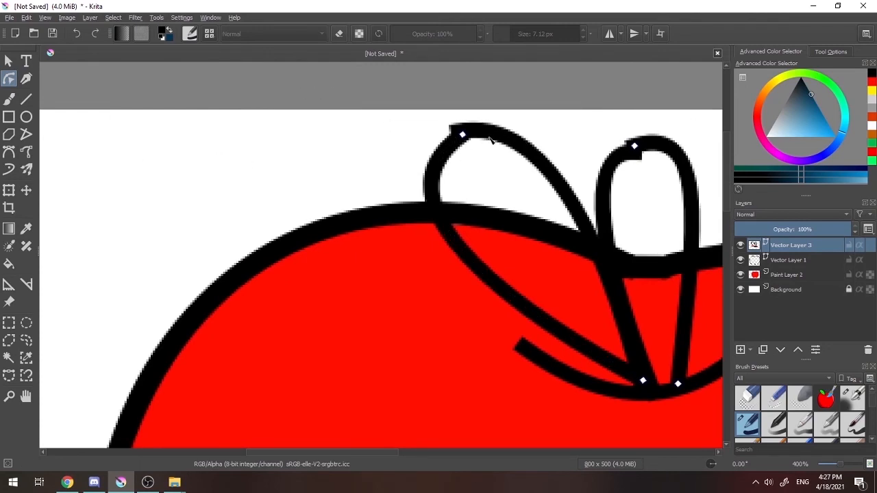
left_click(552, 167)
left_click(460, 132)
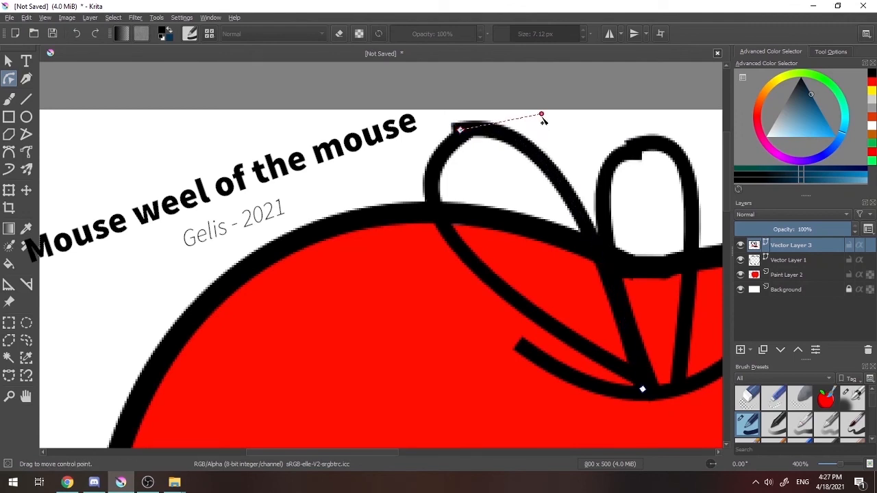
left_click_drag(463, 134, 468, 135)
Step: Shift the end nodes at the top of the stem until its two lines join in a clean rounded top
left_click(629, 148)
left_click_drag(630, 148, 642, 155)
left_click(616, 180)
left_click(633, 152)
scroll(642, 154, "down", 1)
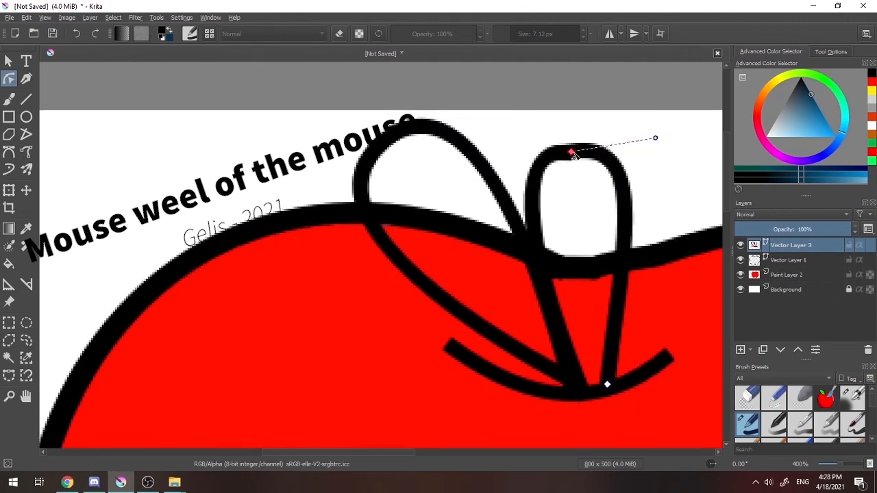
scroll(570, 152, "down", 1)
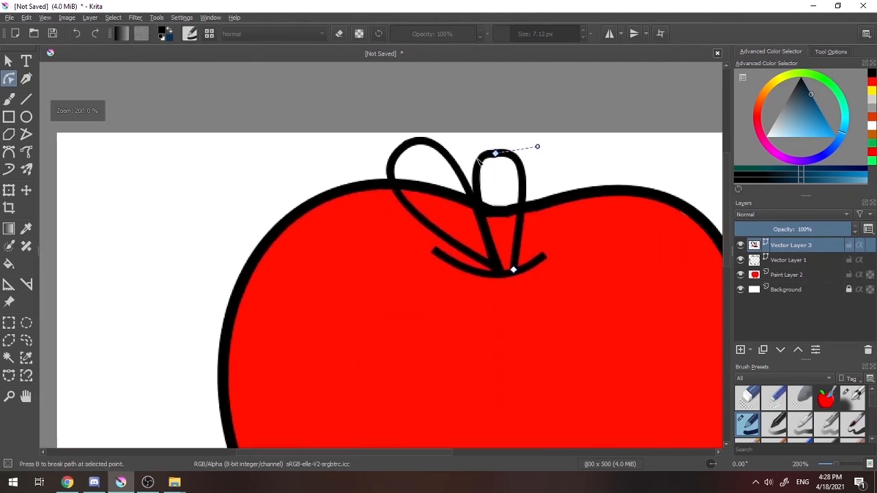
Step: Draw a straight midrib inside the leaf and a line across the upper stem, bending the stem line downward
left_click(26, 99)
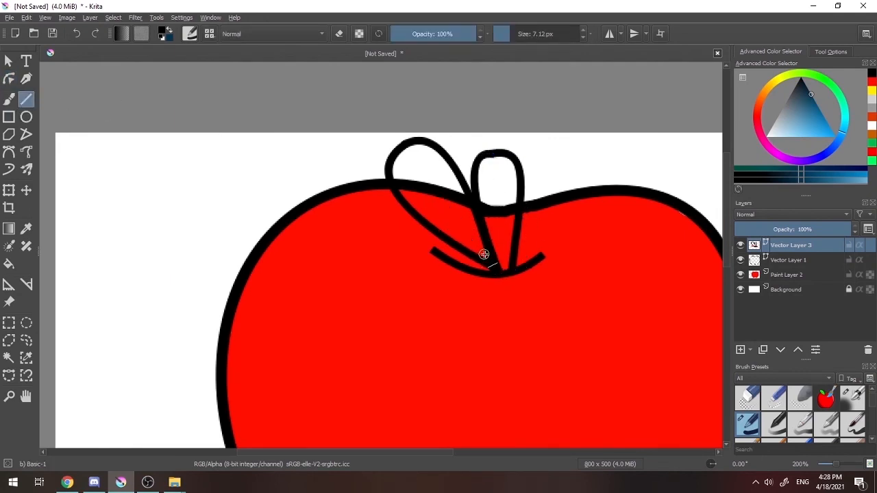
mouse_move(481, 252)
left_mouse_down()
mouse_move(448, 198)
mouse_move(438, 198)
left_mouse_up()
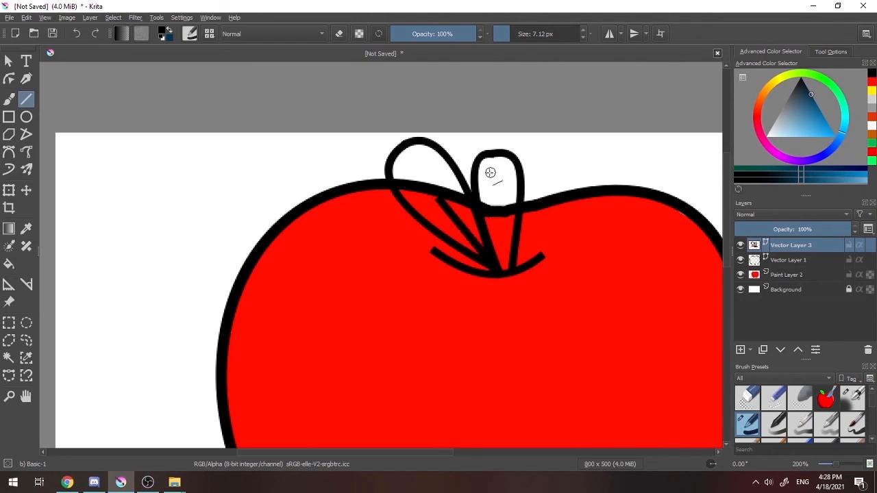
left_click_drag(478, 176, 519, 171)
left_click(9, 79)
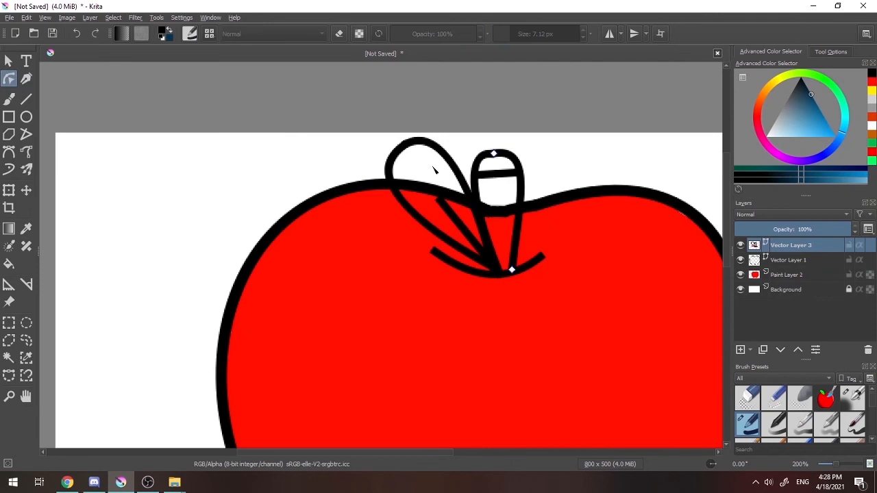
left_click(493, 174)
left_click_drag(495, 179, 500, 183)
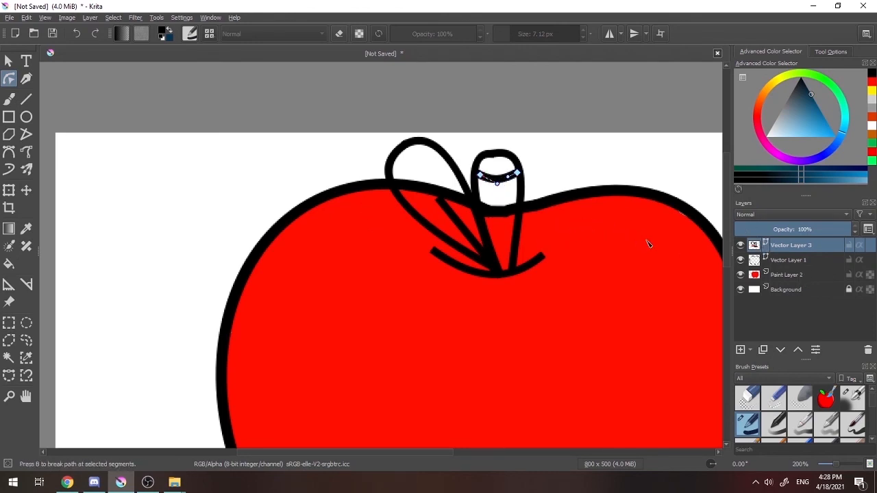
Step: Add a paint layer directly beneath Vector Layer 3 and paint the leaf green on it, using a 10.36 px brush to finish
left_click(739, 350)
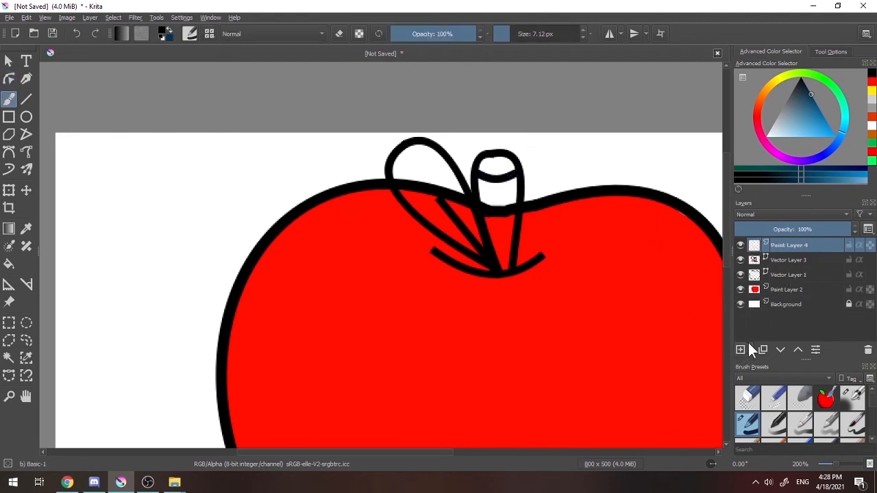
left_click_drag(783, 245, 788, 267)
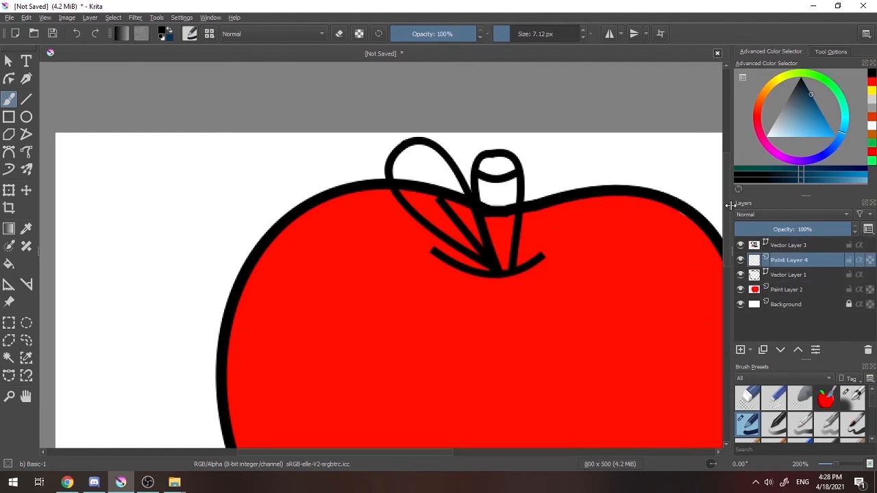
left_click(835, 88)
left_click(827, 120)
left_click_drag(831, 119, 822, 114)
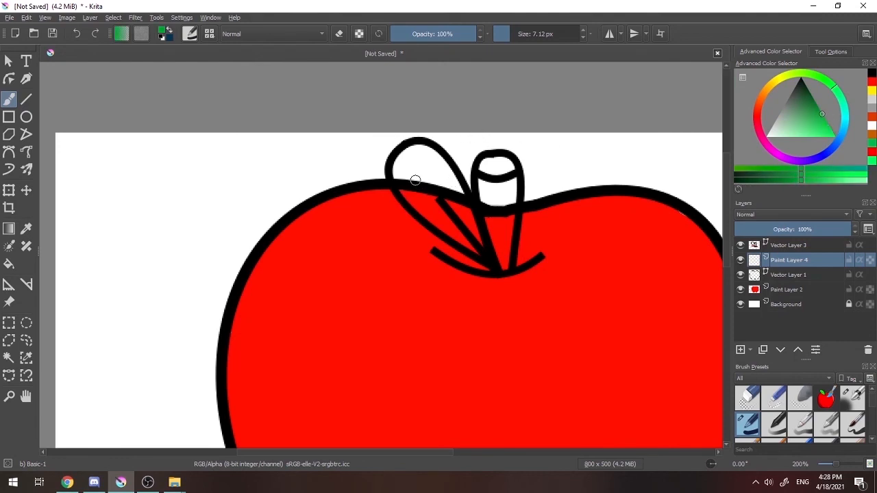
mouse_move(415, 180)
left_mouse_down()
mouse_move(401, 164)
mouse_move(432, 153)
mouse_move(477, 251)
mouse_move(428, 174)
mouse_move(445, 205)
left_mouse_up()
left_click(511, 34)
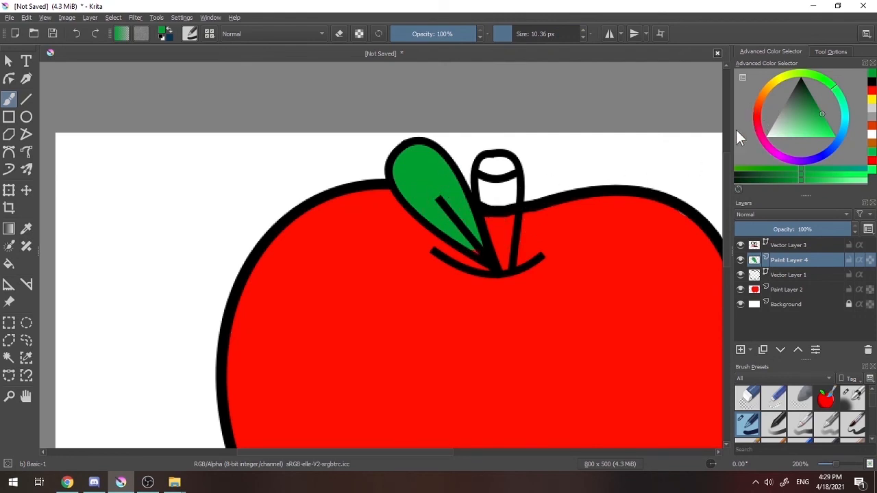
Step: Paint the whole stem brown on Paint Layer 4, filling the remaining gaps with a 6.76 px brush
mouse_move(762, 112)
left_mouse_down()
mouse_move(762, 91)
mouse_move(764, 98)
left_mouse_up()
left_click_drag(808, 120, 826, 115)
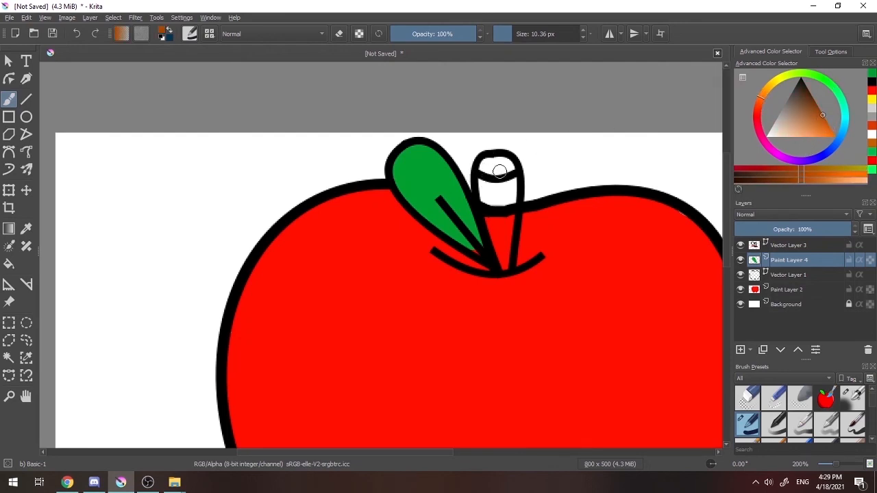
mouse_move(499, 171)
left_mouse_down()
mouse_move(487, 165)
mouse_move(484, 194)
left_mouse_up()
left_click_drag(485, 194, 493, 217)
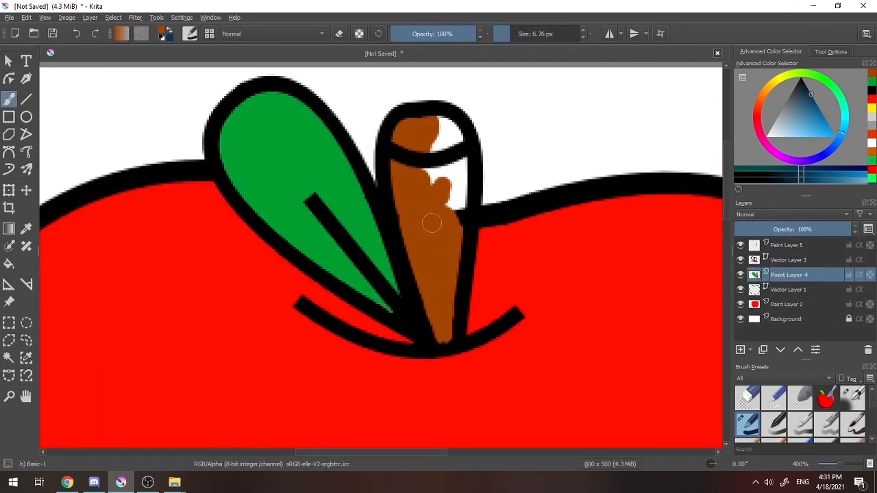
left_click_drag(432, 223, 449, 140)
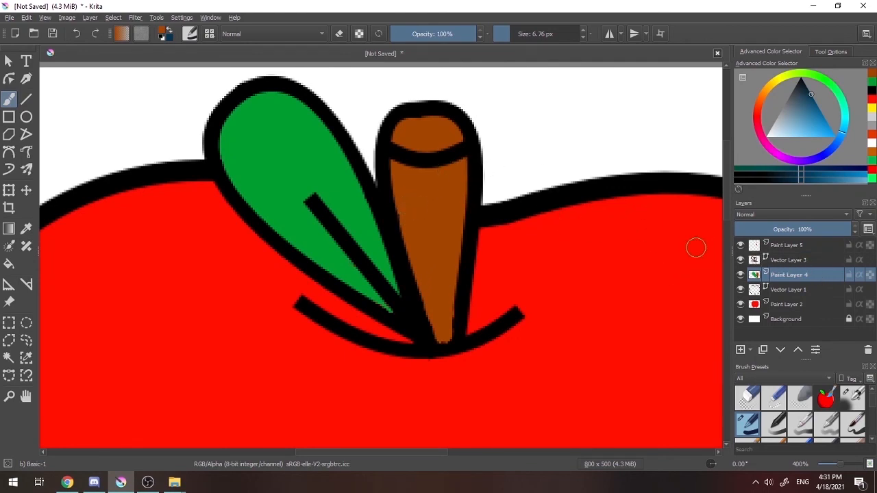
Step: Select the apple outline's layer, Vector Layer 1
scroll(576, 268, "down", 5)
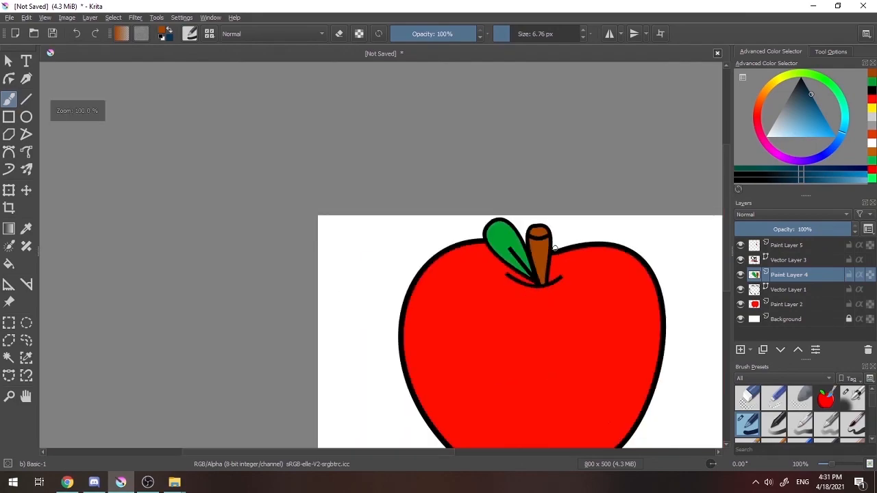
left_click(780, 290)
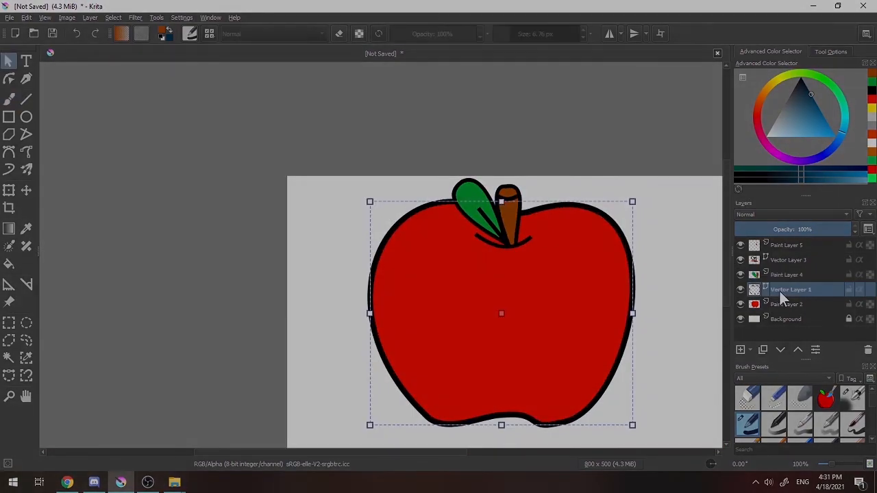